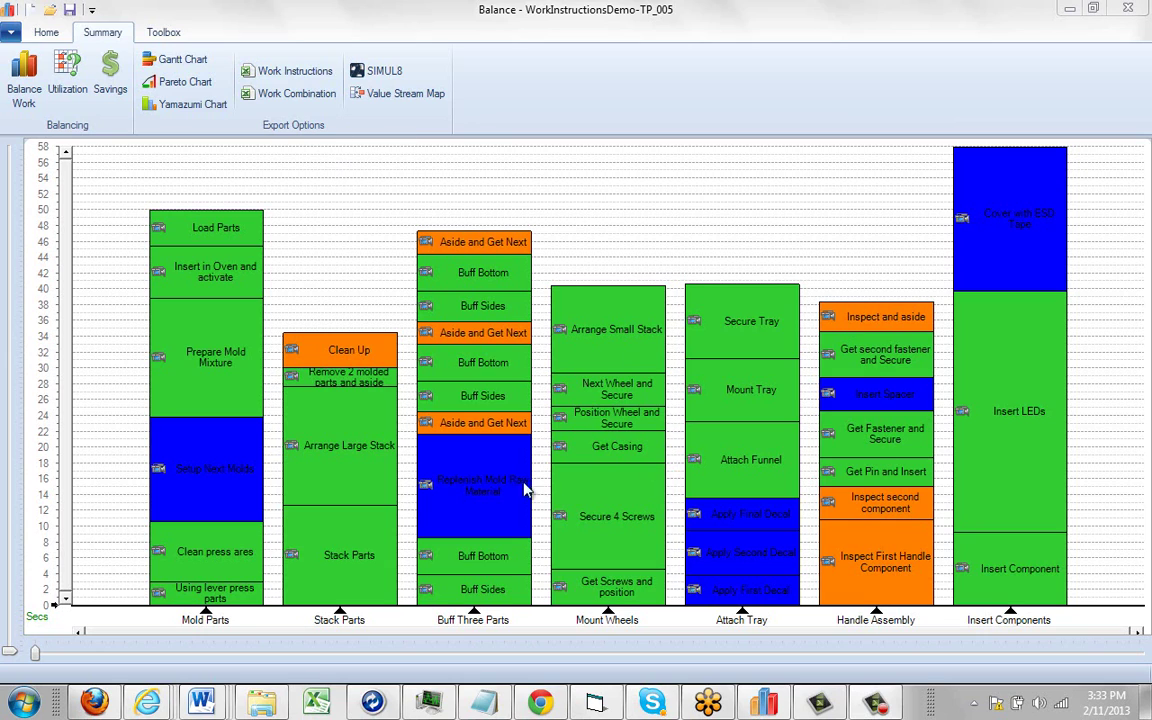
# Export the Mount Wheels element's work instructions to Excel, then bring back the Balance chart
pyautogui.doubleClick(608, 425)
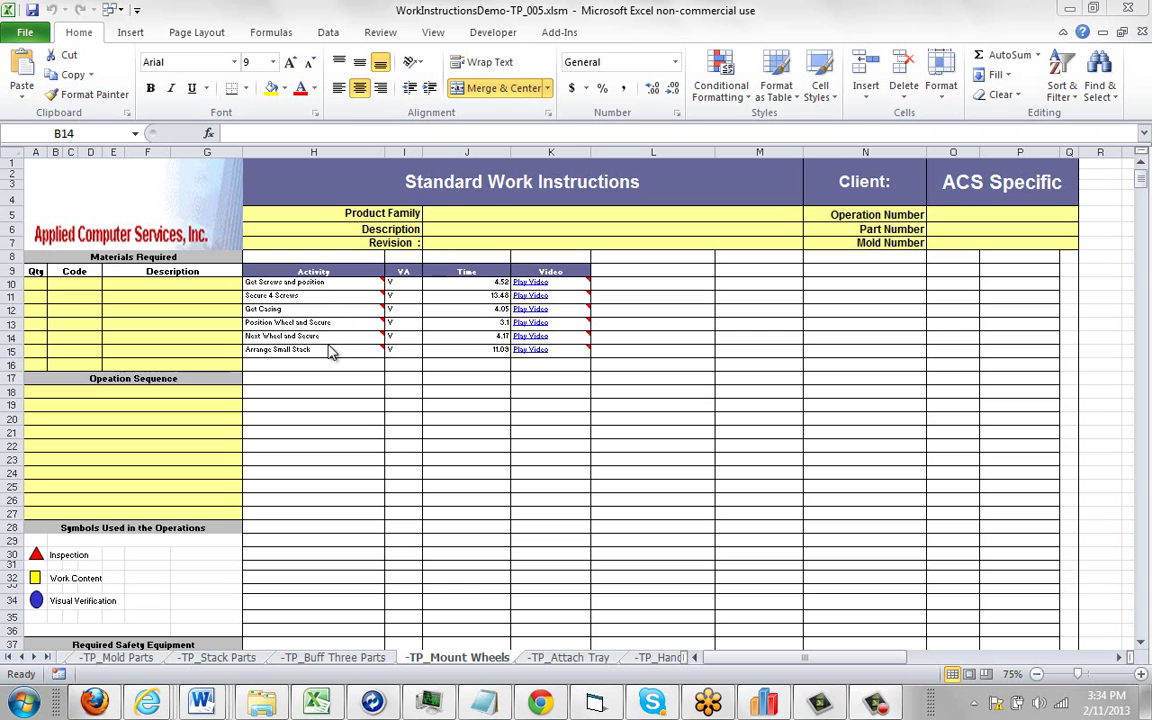
pyautogui.click(745, 703)
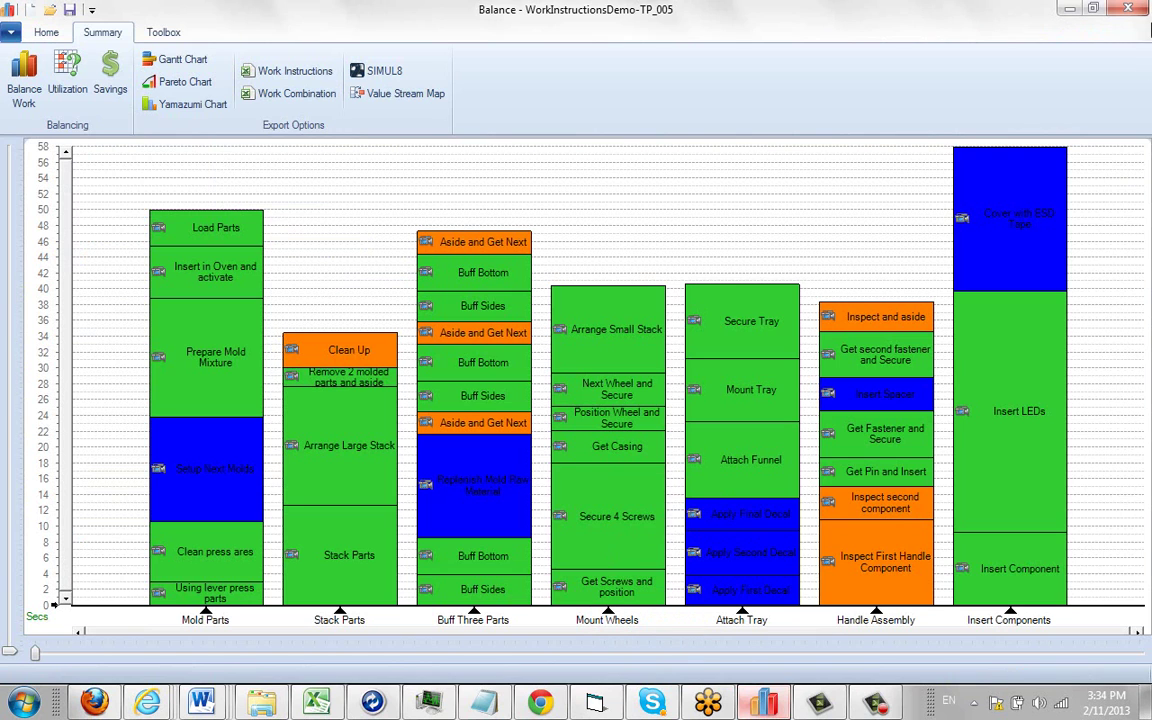
# Insert blank cells at H11:N22, shifting Secure 4 Screws onward down to rows 23–27
pyautogui.click(1144, 10)
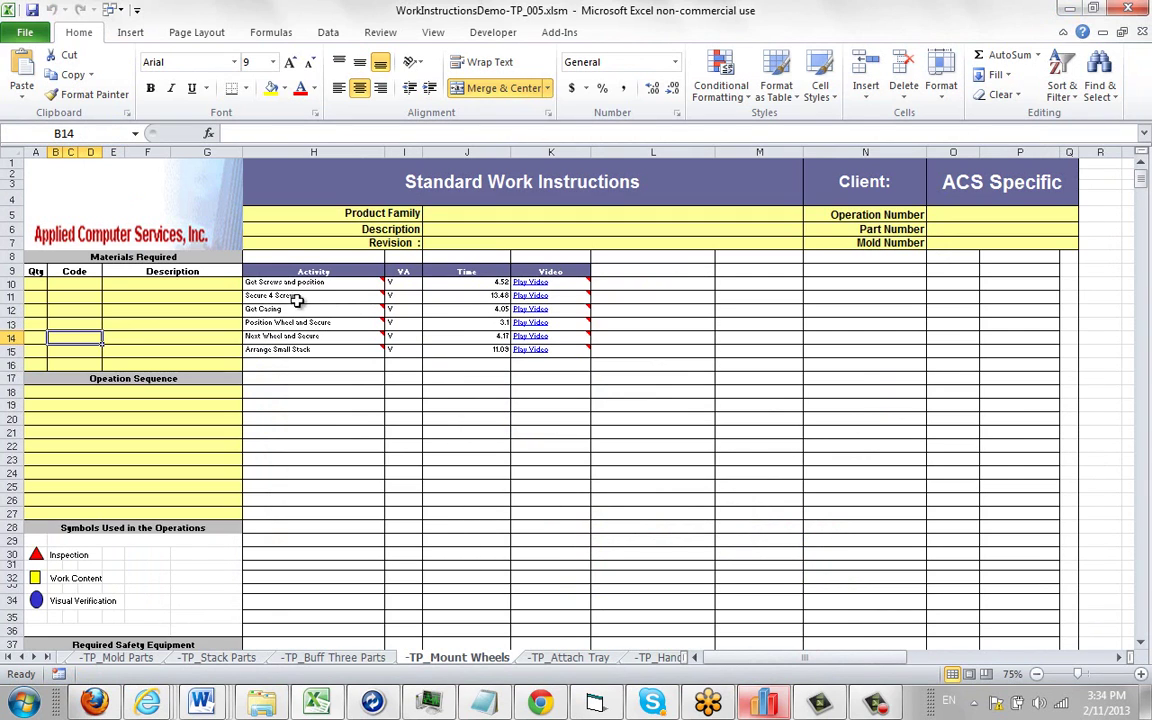
pyautogui.moveTo(296, 297); pyautogui.dragTo(805, 445)
pyautogui.rightClick(754, 364)
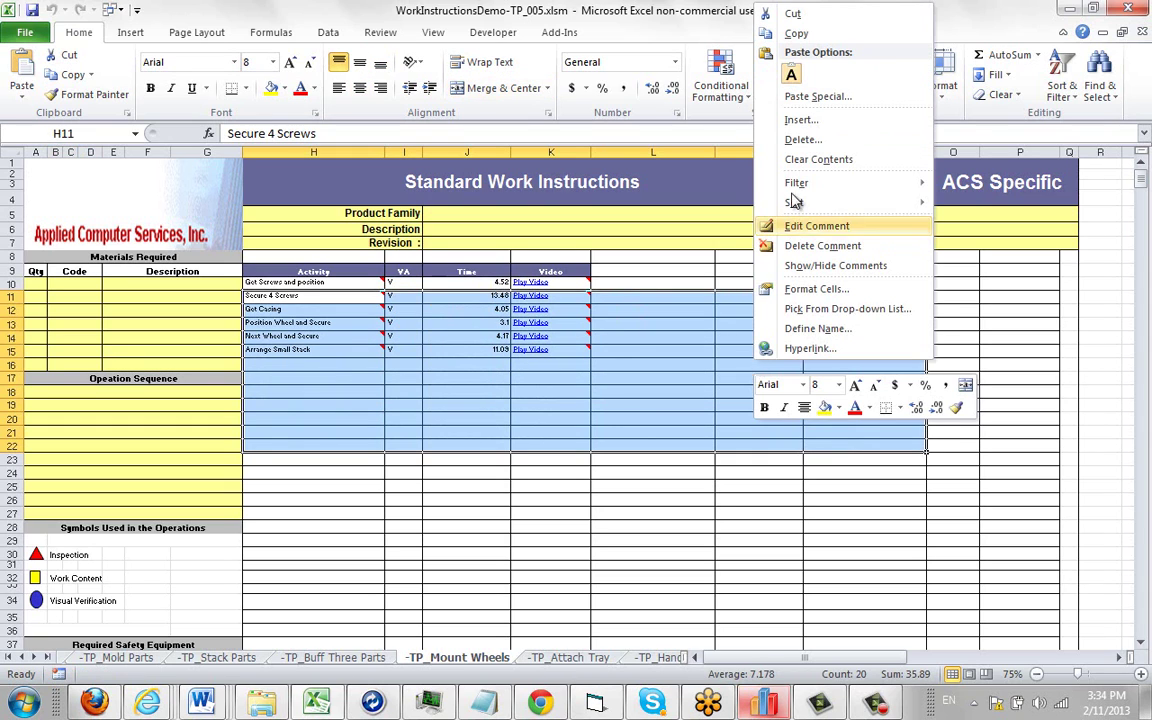
pyautogui.click(800, 120)
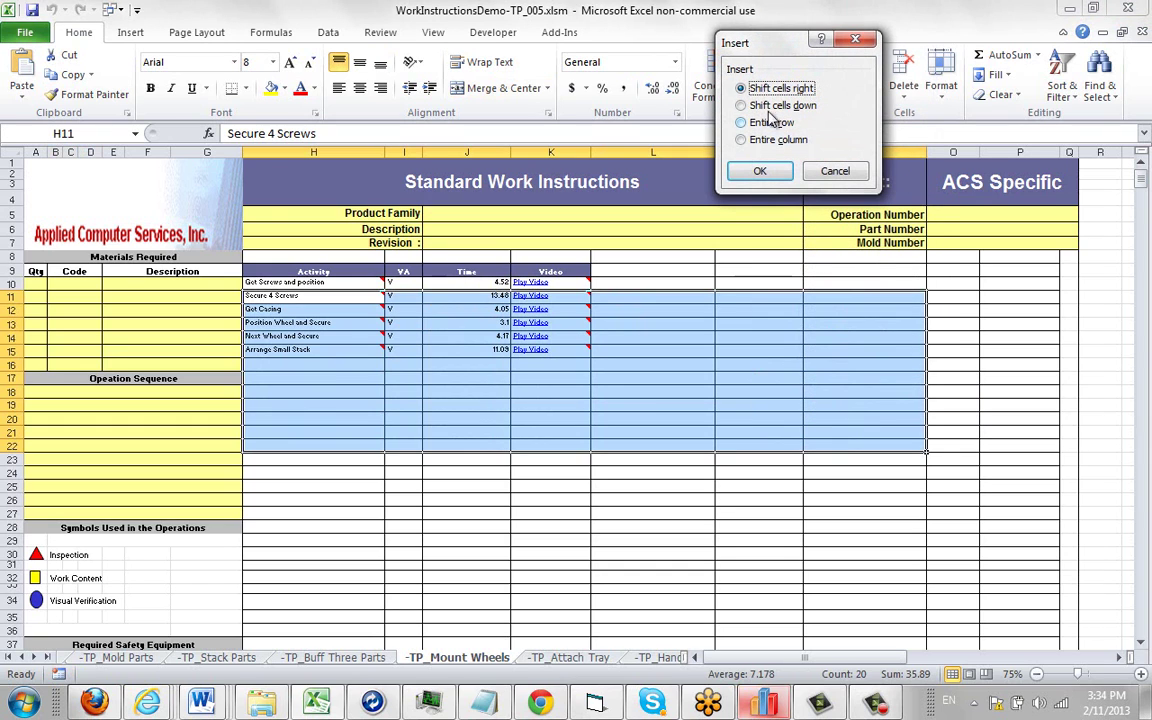
pyautogui.click(741, 106)
pyautogui.click(759, 171)
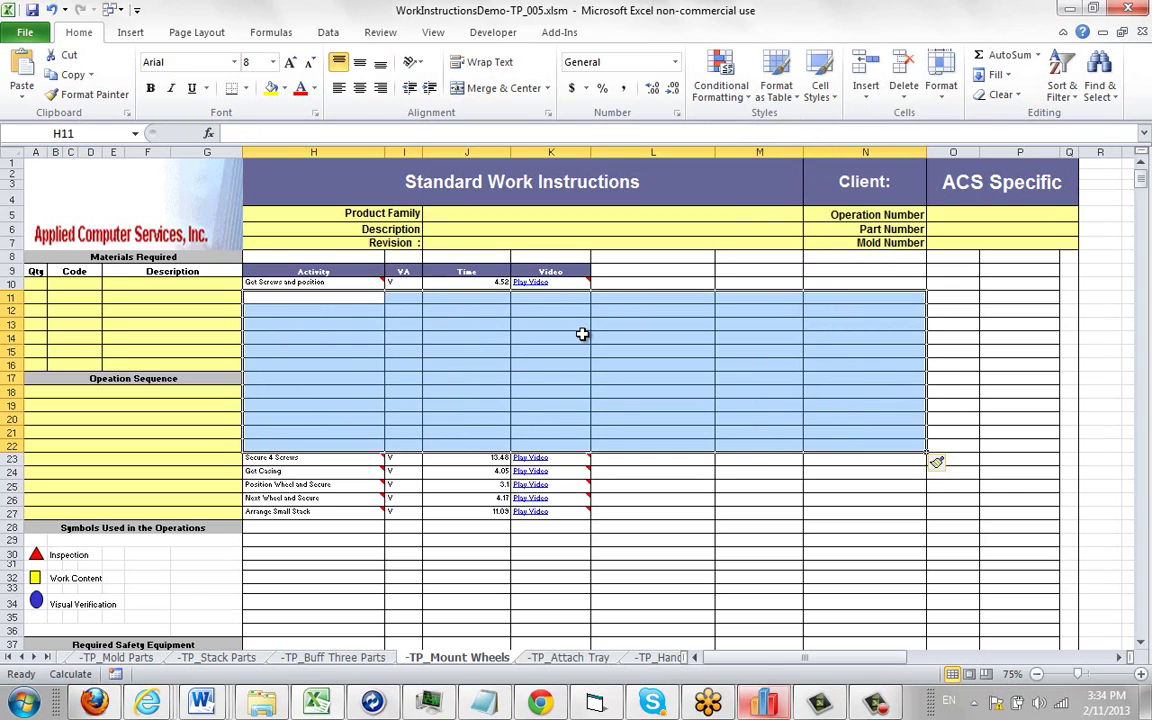
# Play the Get Screws and position video from K10, snapshot its frame, and close the player
pyautogui.moveTo(8, 163); pyautogui.dragTo(10, 257)
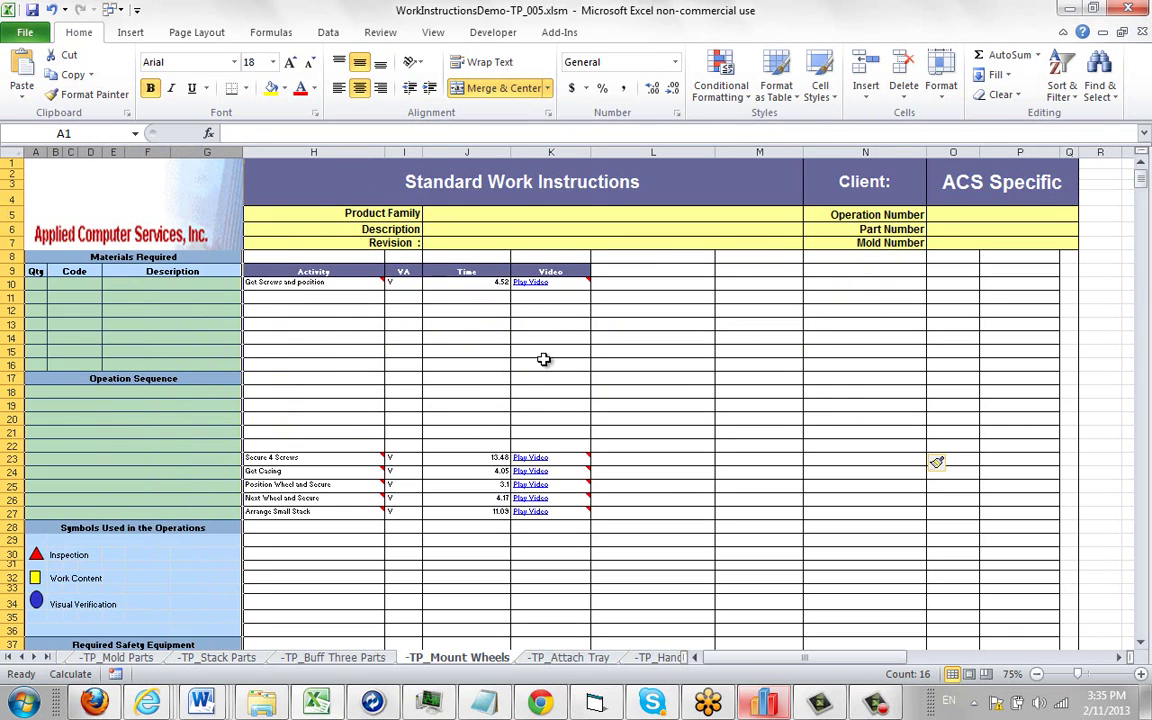
pyautogui.click(533, 283)
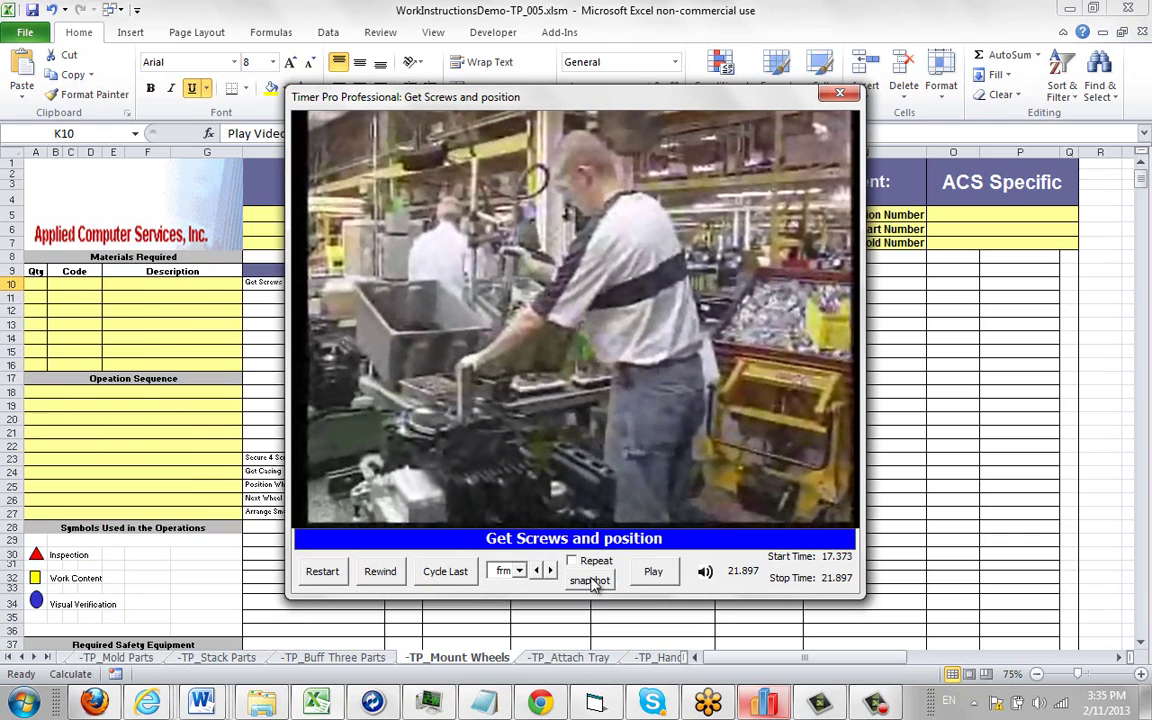
pyautogui.click(591, 581)
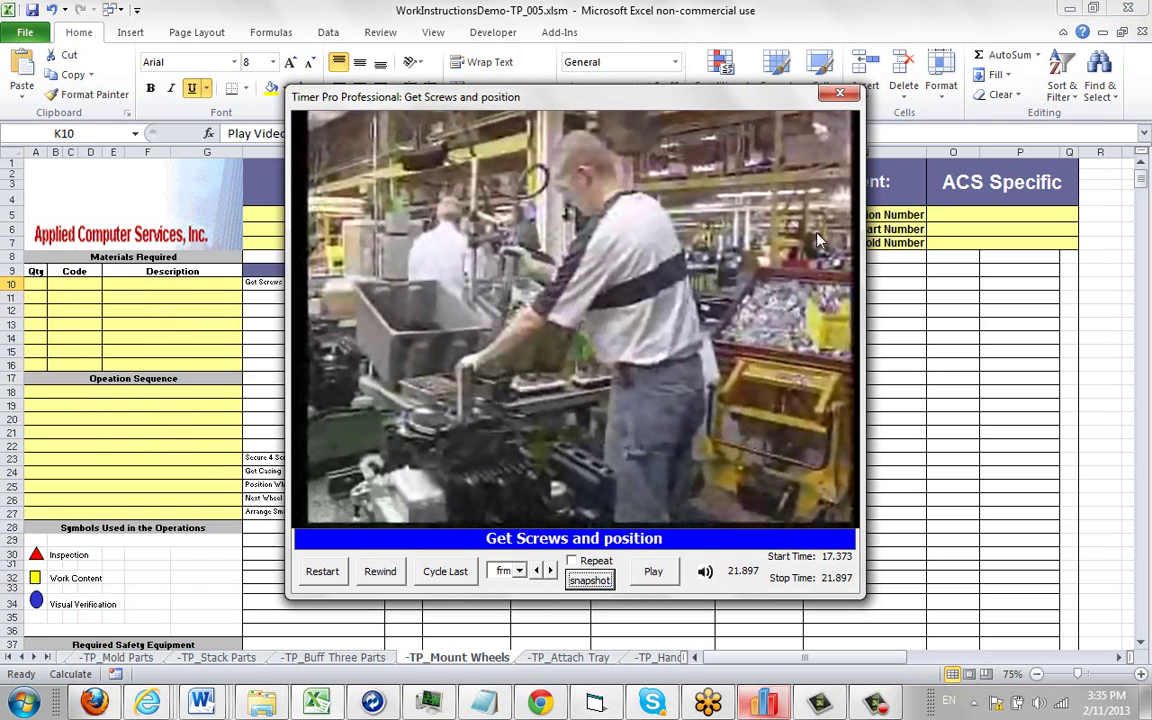
pyautogui.click(838, 95)
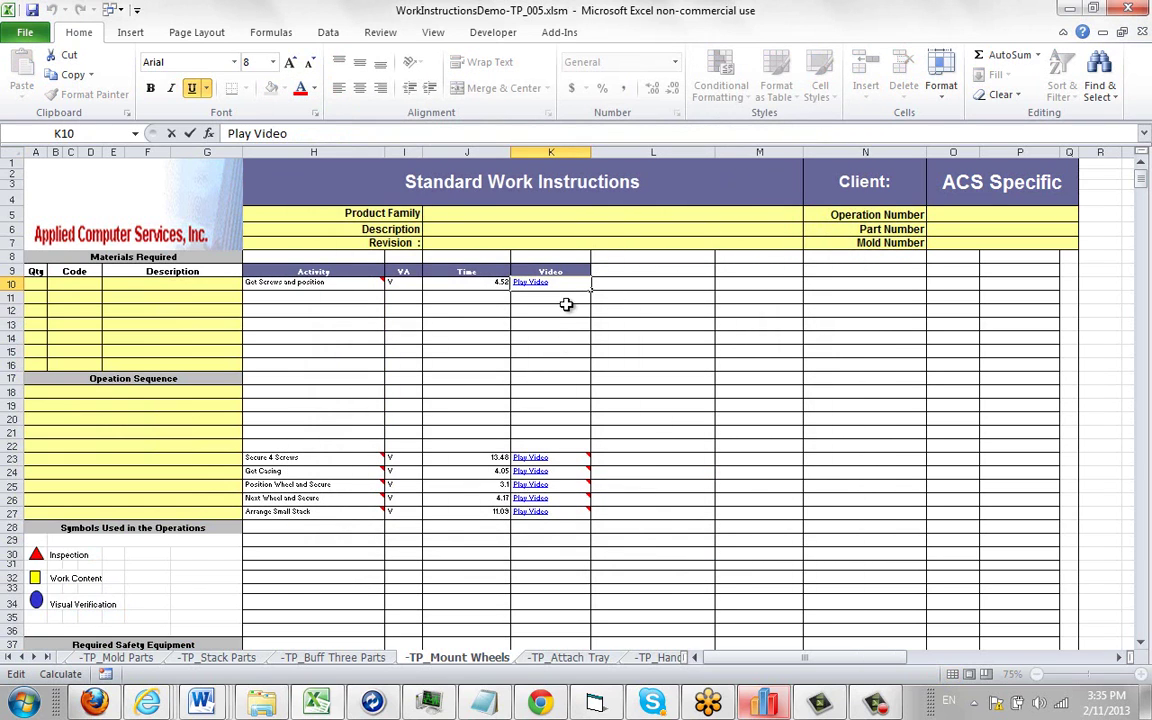
# Paste the captured video snapshot into cell K12
pyautogui.click(555, 311)
pyautogui.rightClick(556, 313)
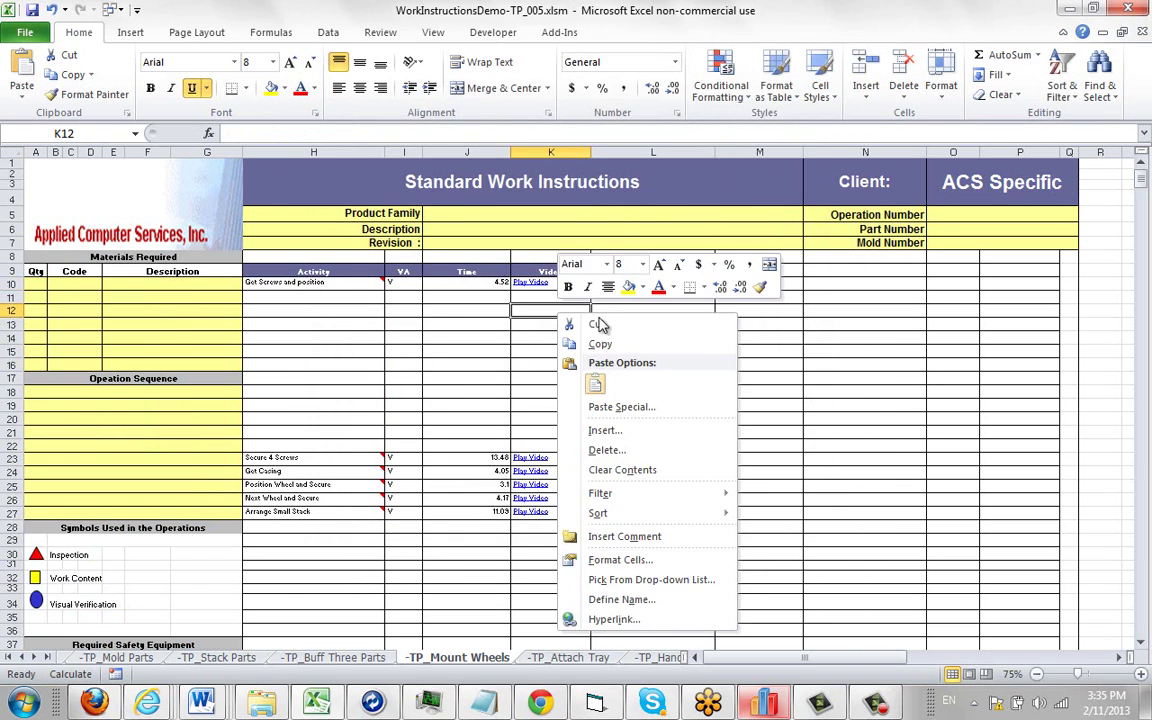
pyautogui.click(595, 391)
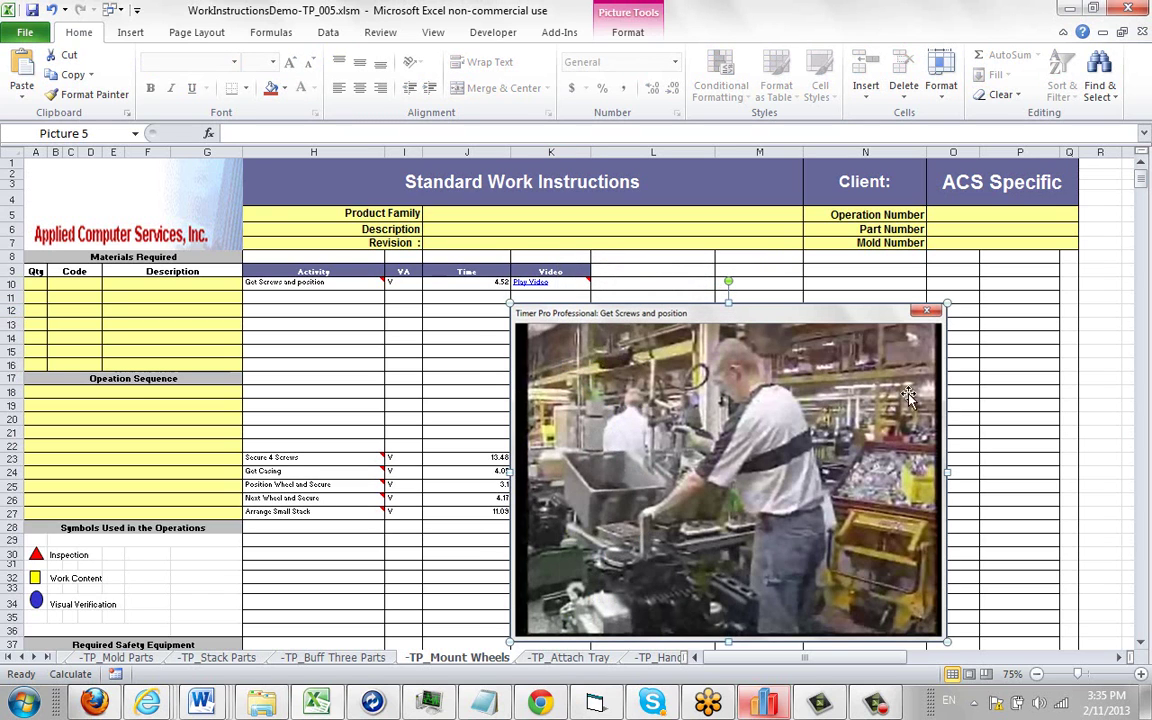
# Move the snapshot up into the blank element rows and shrink it to fit
pyautogui.click(1141, 645)
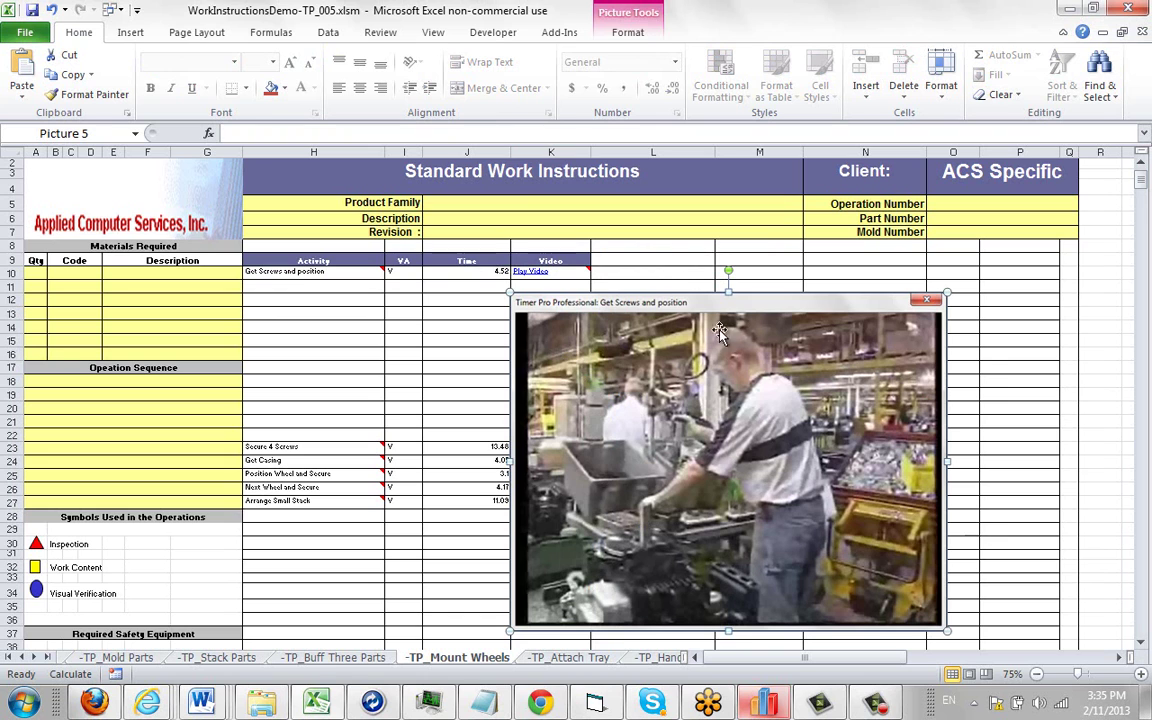
pyautogui.moveTo(716, 328); pyautogui.dragTo(941, 401)
pyautogui.moveTo(424, 289); pyautogui.dragTo(527, 431)
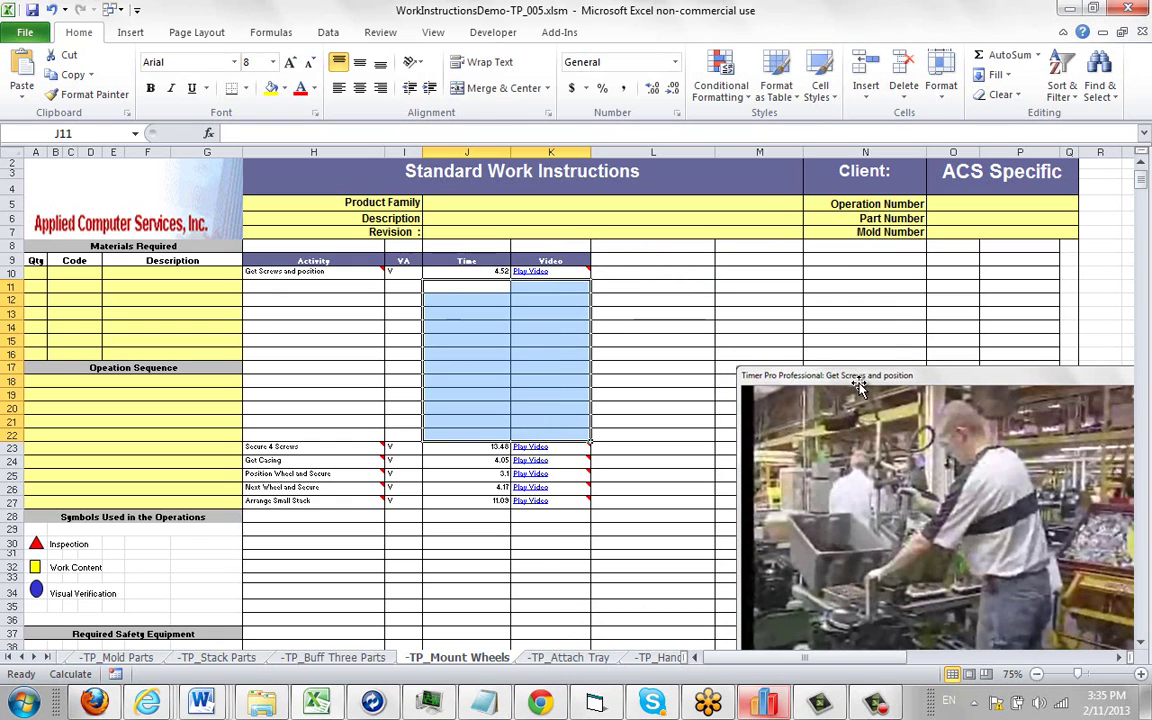
pyautogui.moveTo(295, 287); pyautogui.dragTo(851, 432)
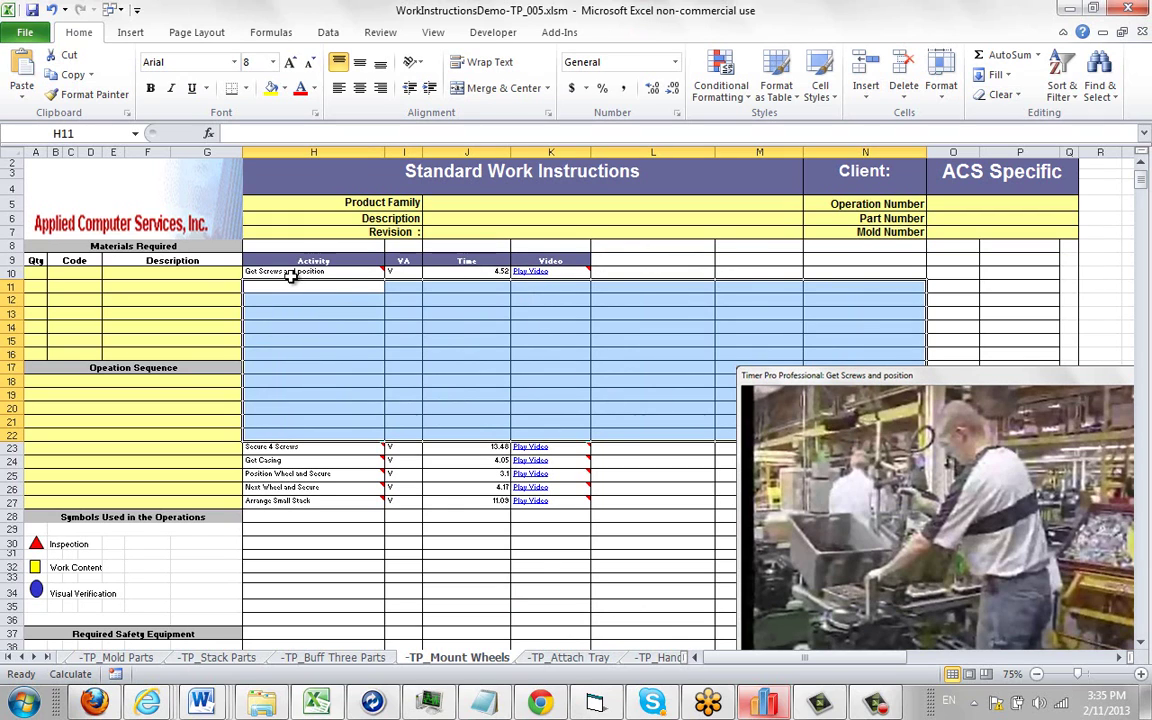
pyautogui.moveTo(962, 378); pyautogui.dragTo(737, 263)
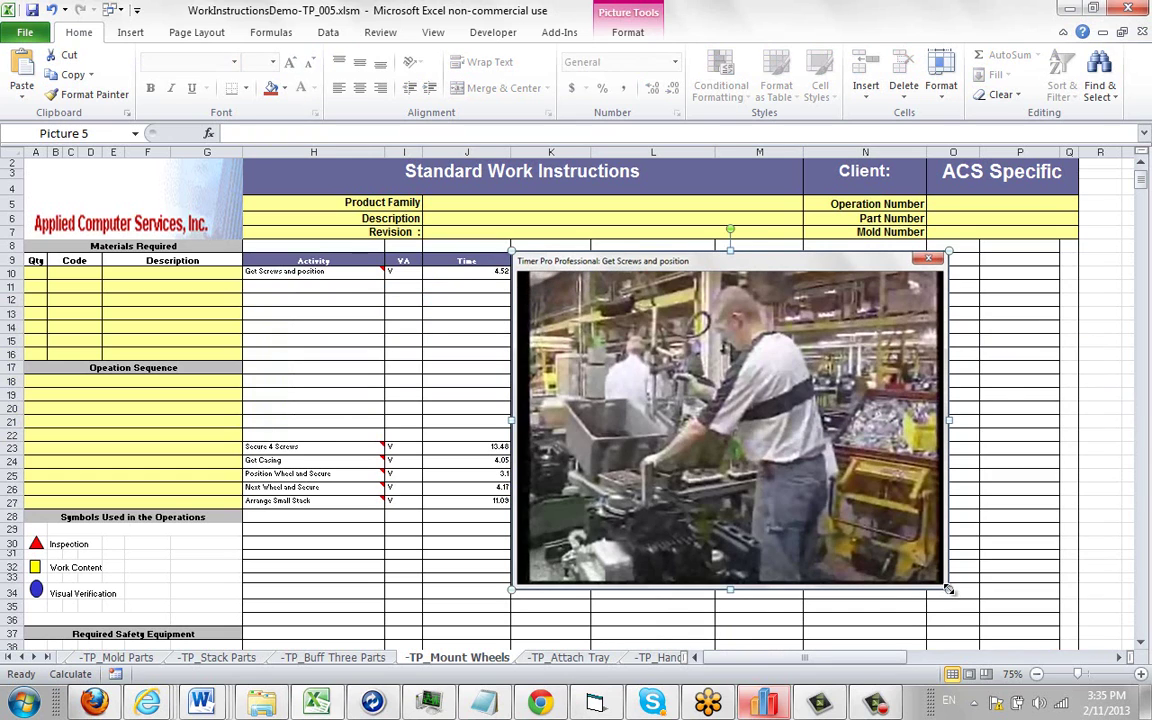
pyautogui.moveTo(947, 590); pyautogui.dragTo(651, 371)
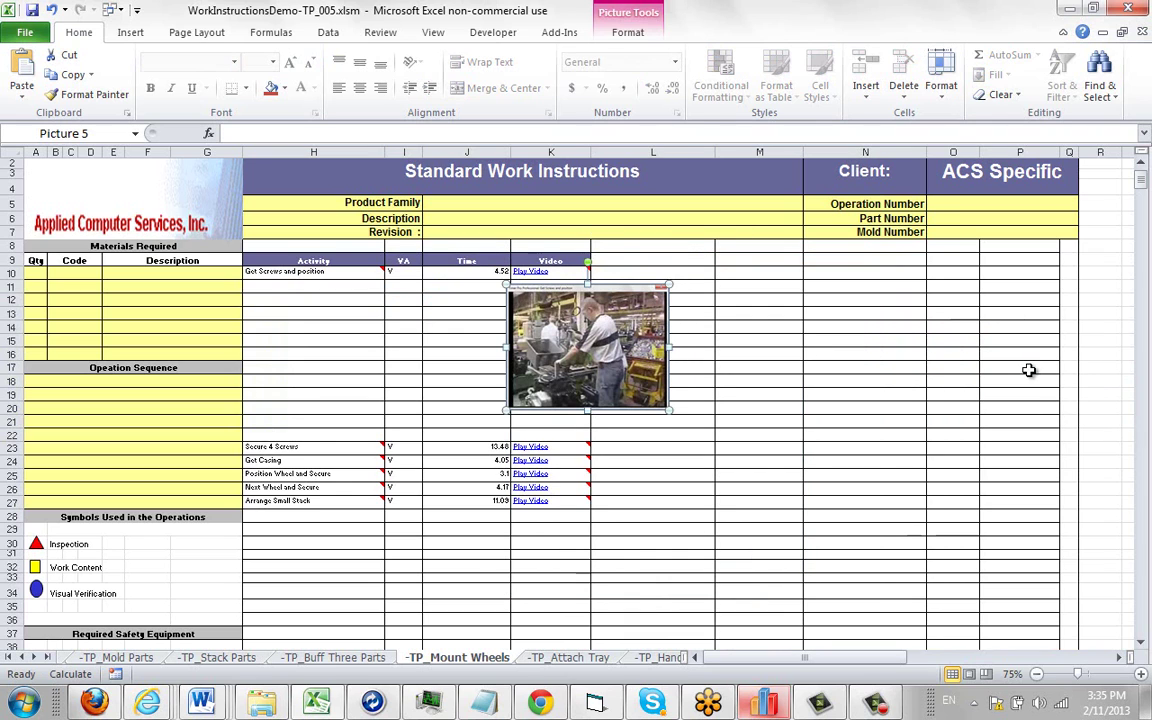
pyautogui.click(838, 316)
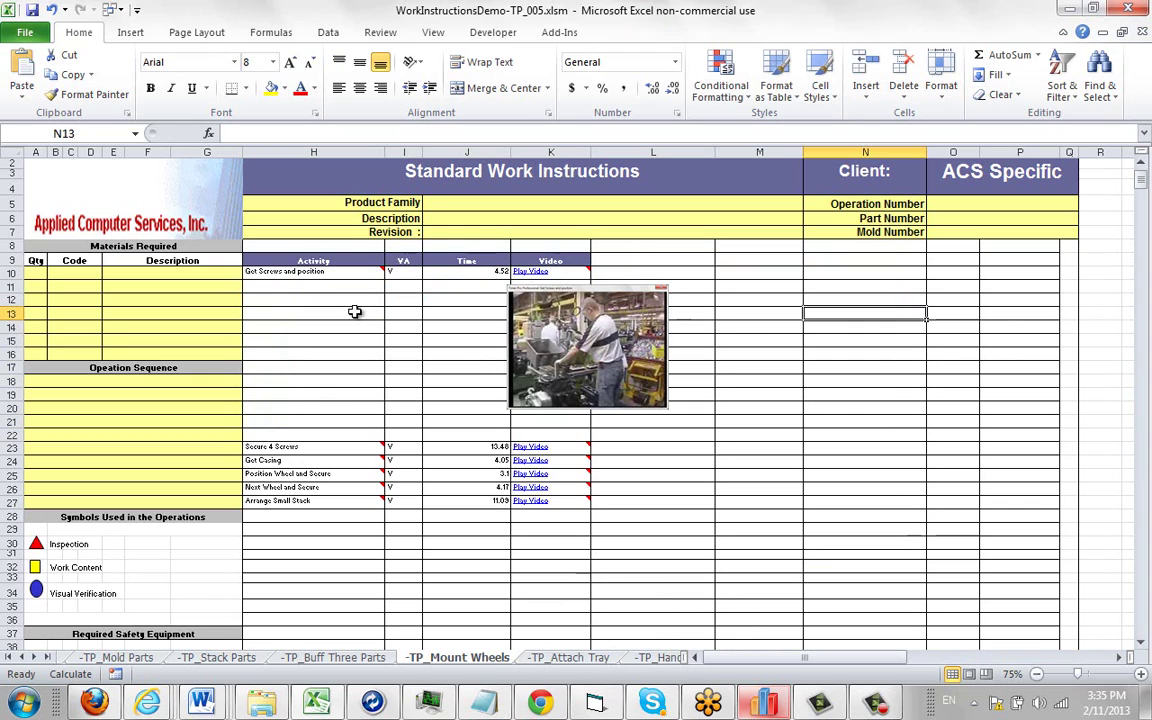
pyautogui.click(286, 273)
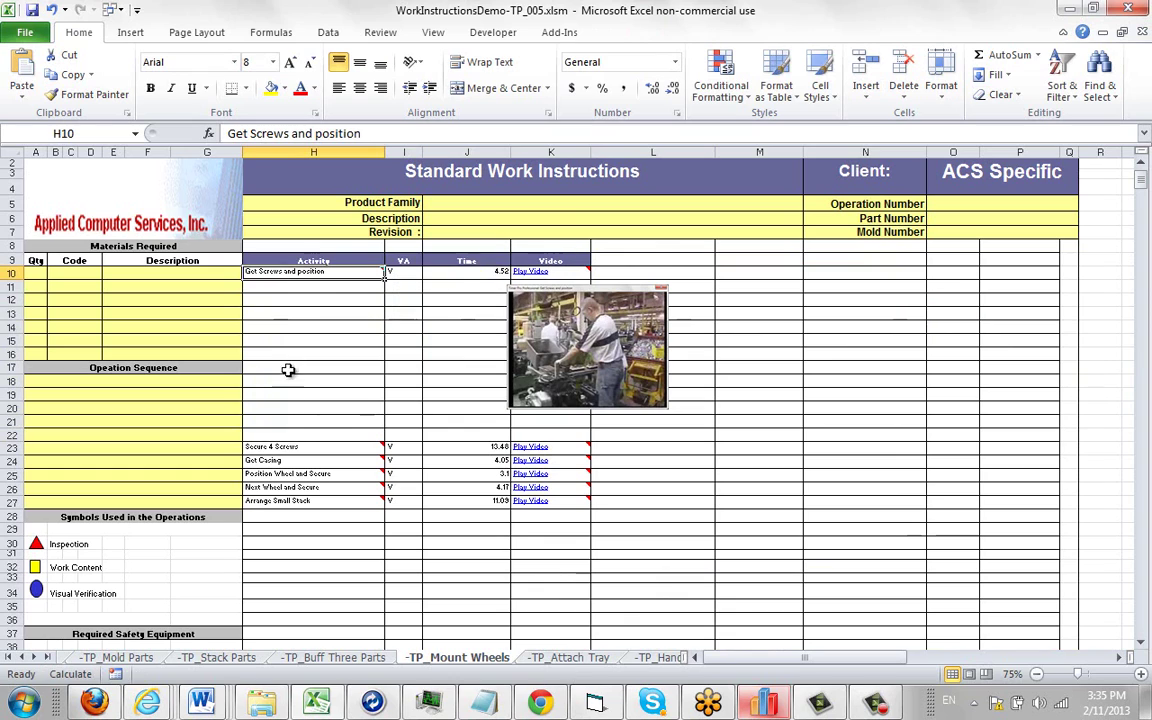
pyautogui.click(302, 447)
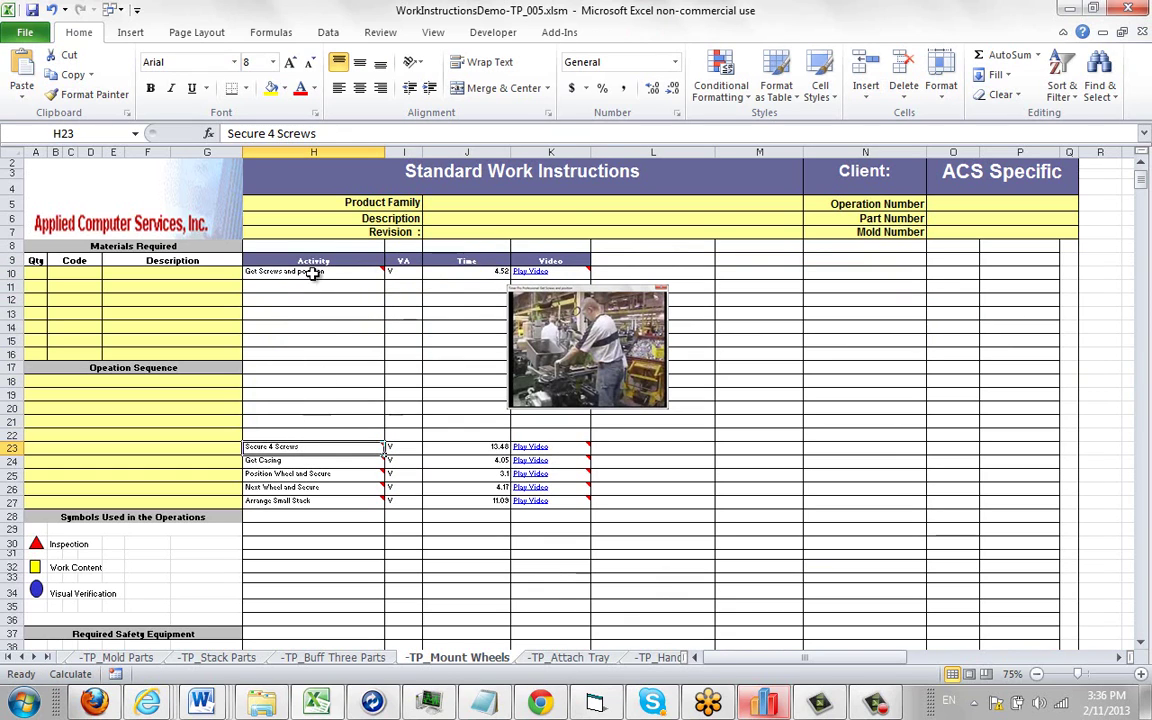
pyautogui.moveTo(309, 272); pyautogui.dragTo(899, 432)
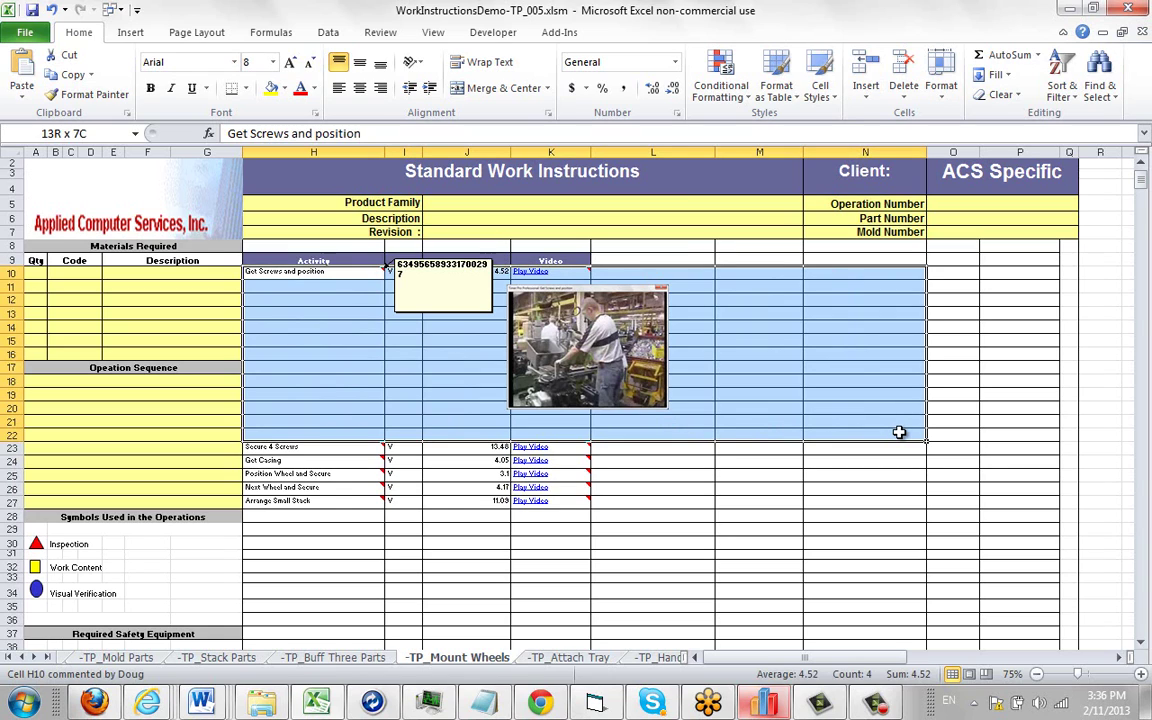
pyautogui.moveTo(899, 432); pyautogui.dragTo(899, 432)
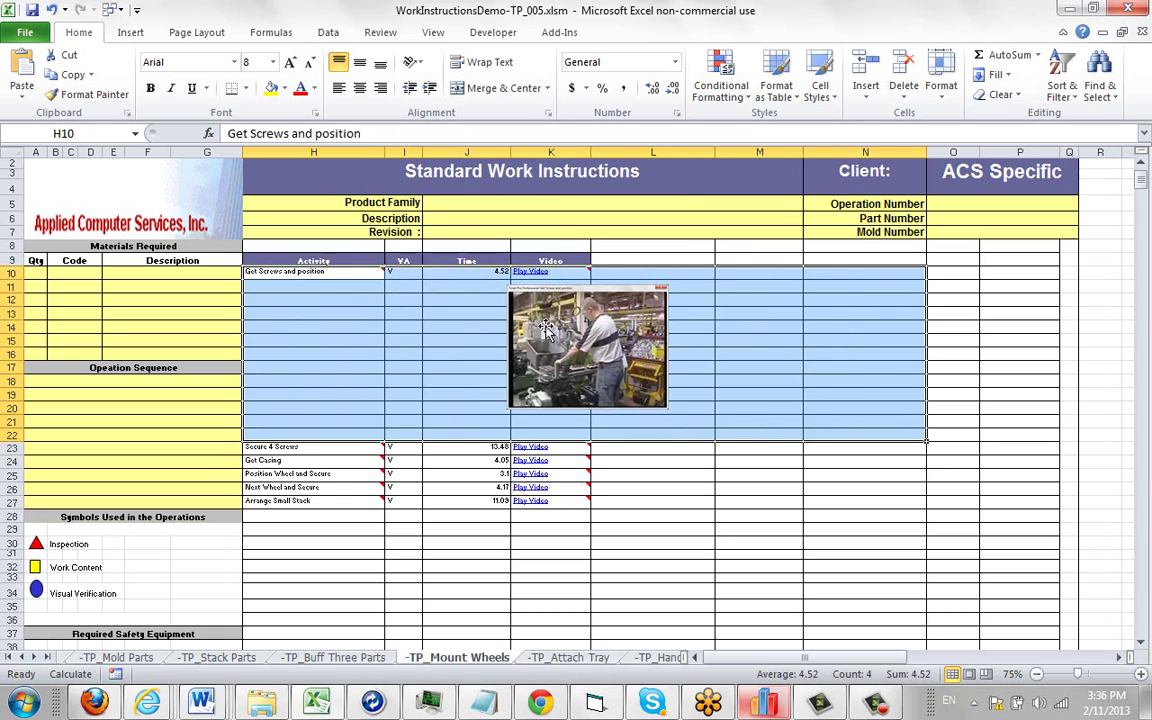
# Enter 'Part Numbers' in M12 with 123456 and 8765432 in the two cells below
pyautogui.click(734, 327)
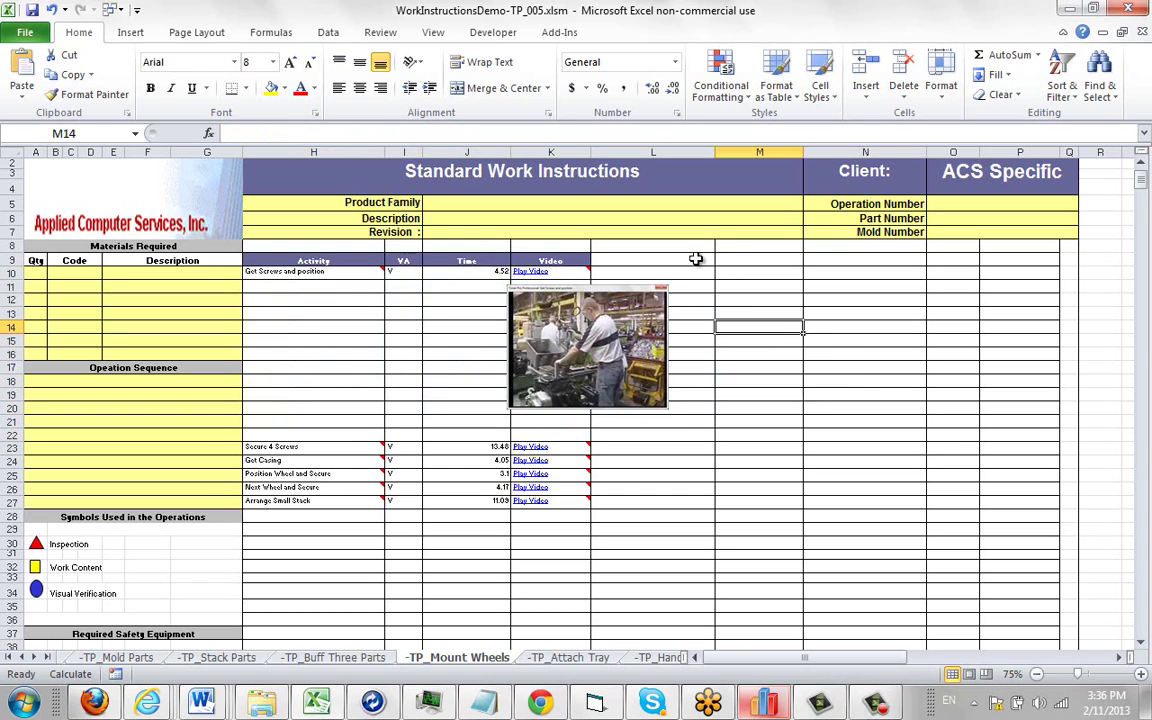
pyautogui.click(743, 299)
pyautogui.write('Part Numbers')
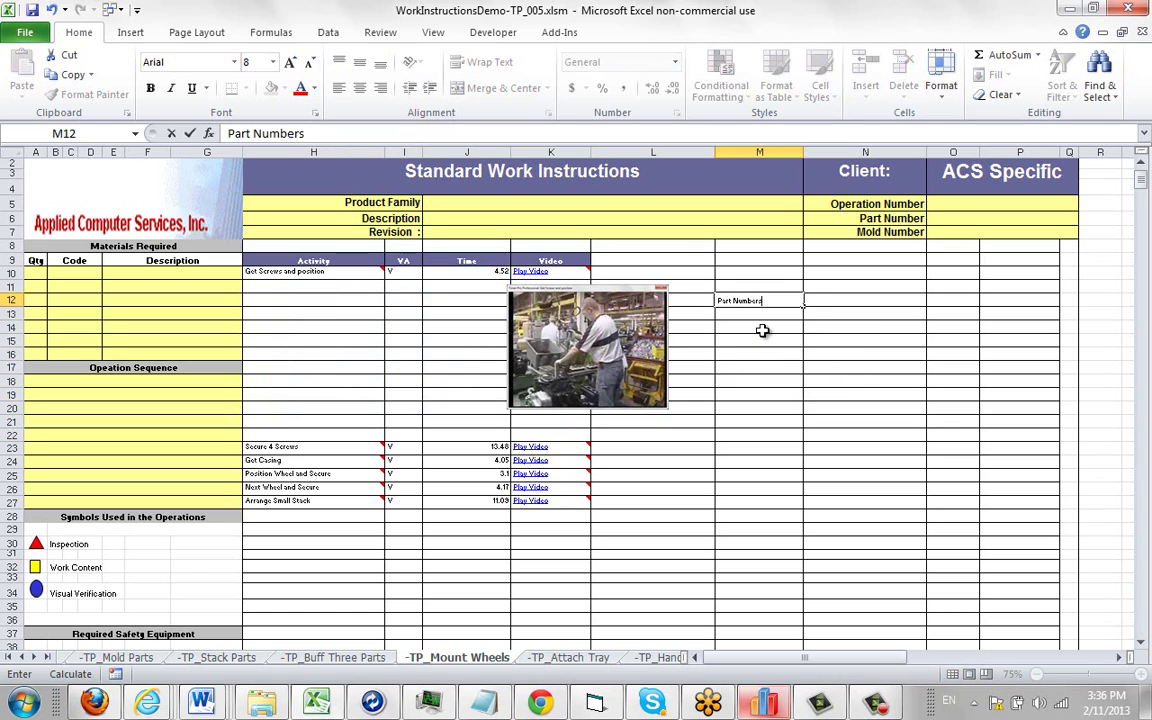
pyautogui.press('Return')
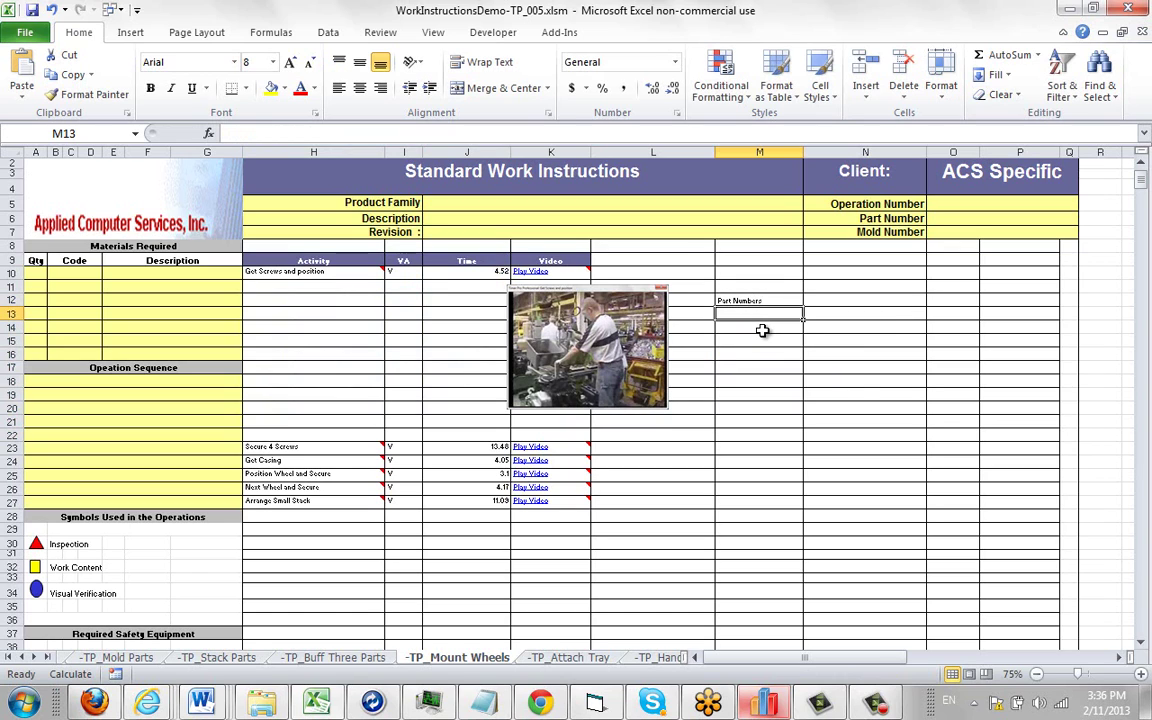
pyautogui.write('123456')
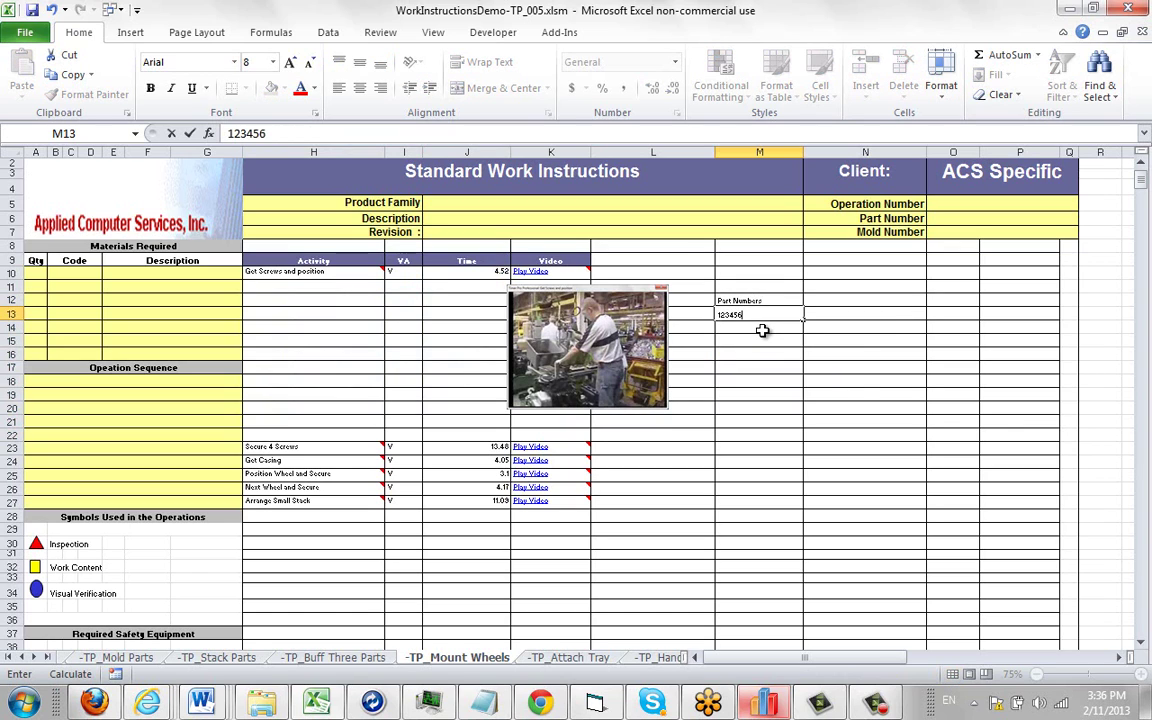
pyautogui.press('Return')
pyautogui.write('8765432')
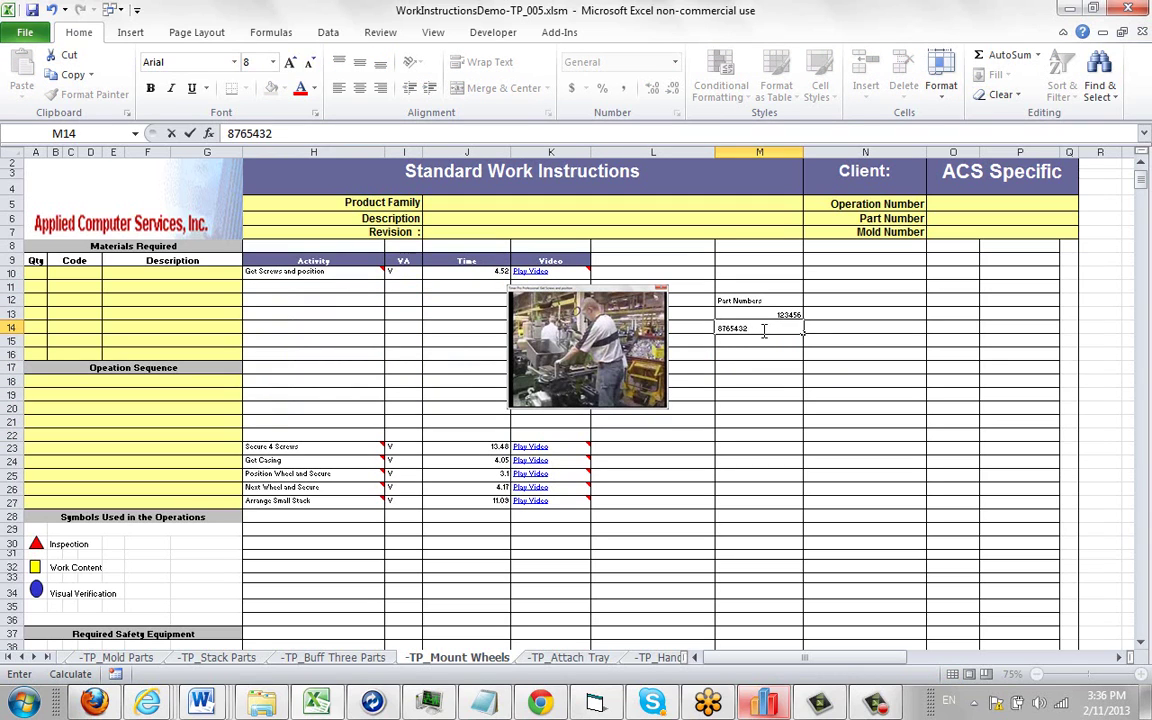
pyautogui.press('Return')
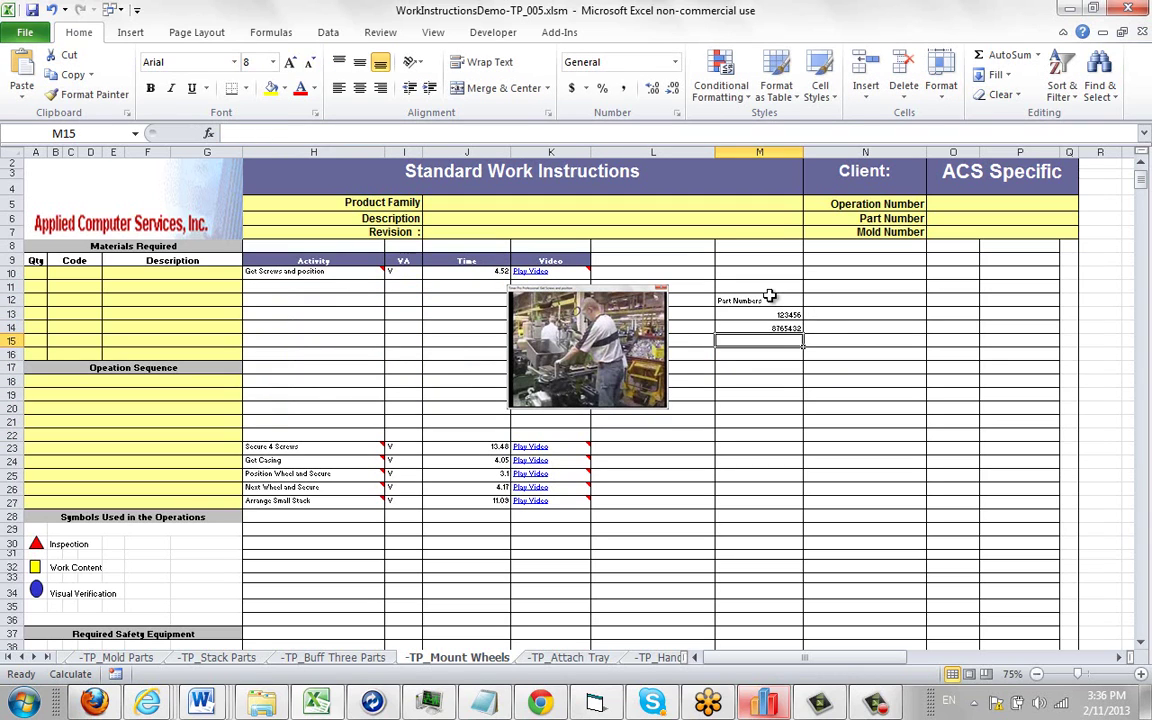
pyautogui.click(765, 301)
# Set the M12 Part Numbers heading to bold, size 10 in Format Cells
pyautogui.rightClick(765, 301)
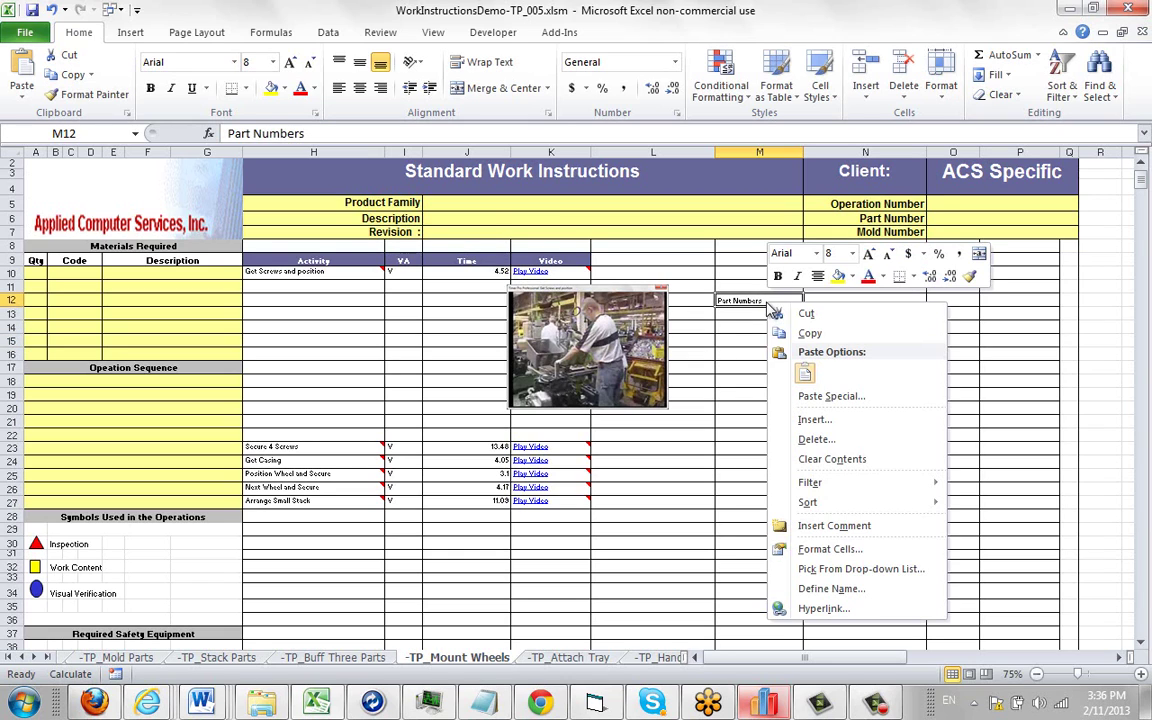
pyautogui.click(820, 549)
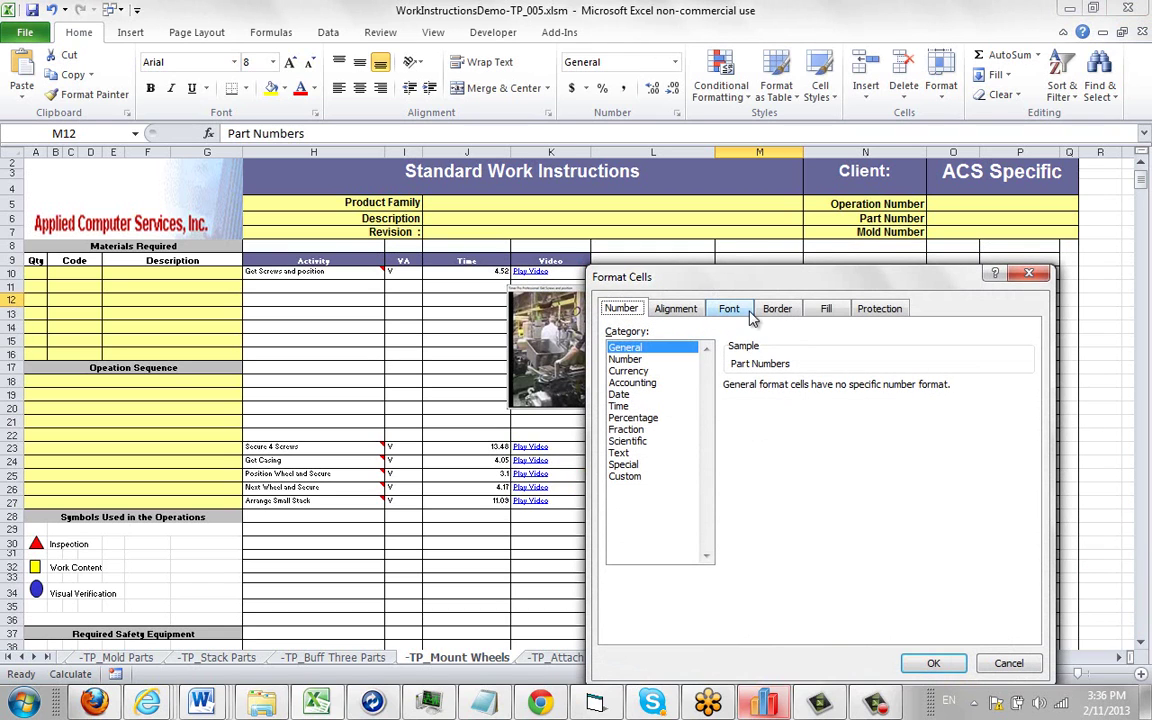
pyautogui.click(743, 313)
pyautogui.click(856, 390)
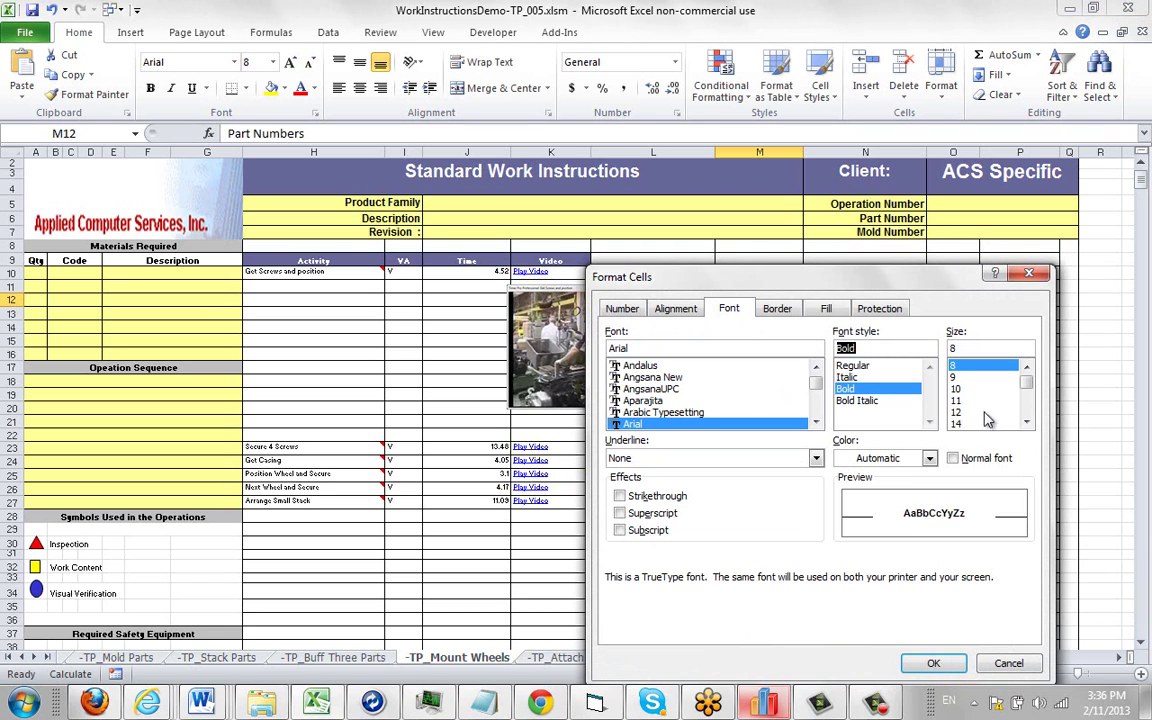
pyautogui.click(975, 390)
# Apply the heading font, then copy the yellow Work Content symbol into cell N12
pyautogui.click(933, 663)
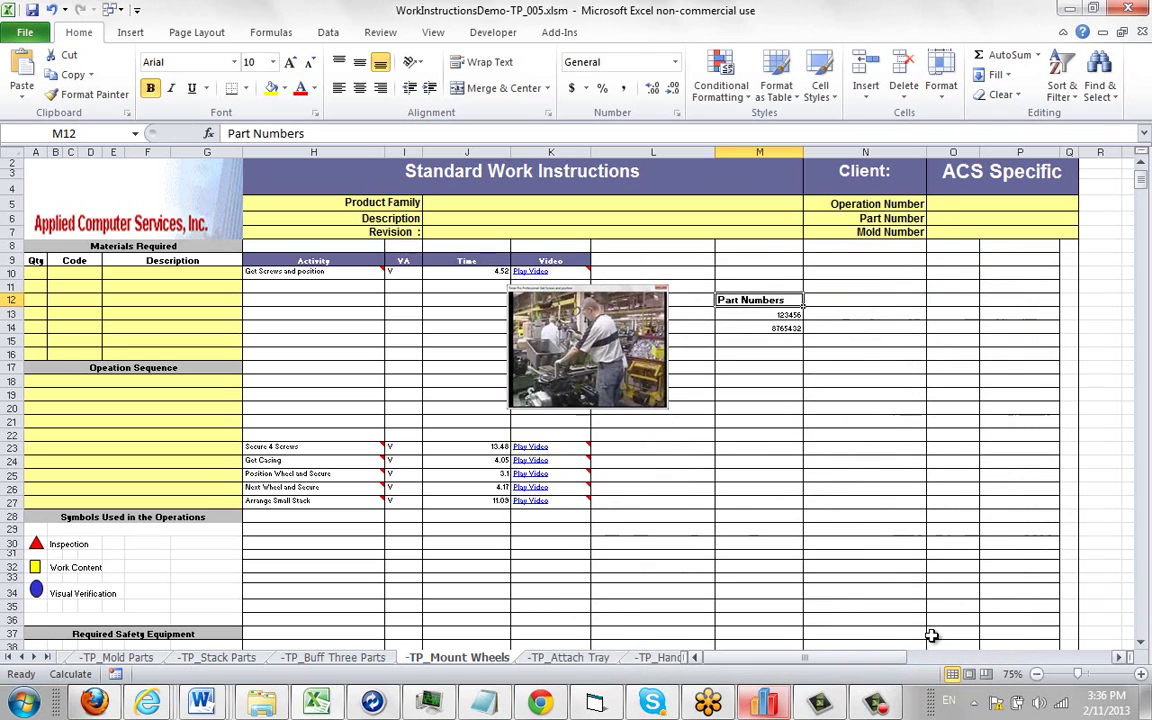
pyautogui.click(36, 569)
pyautogui.rightClick(36, 567)
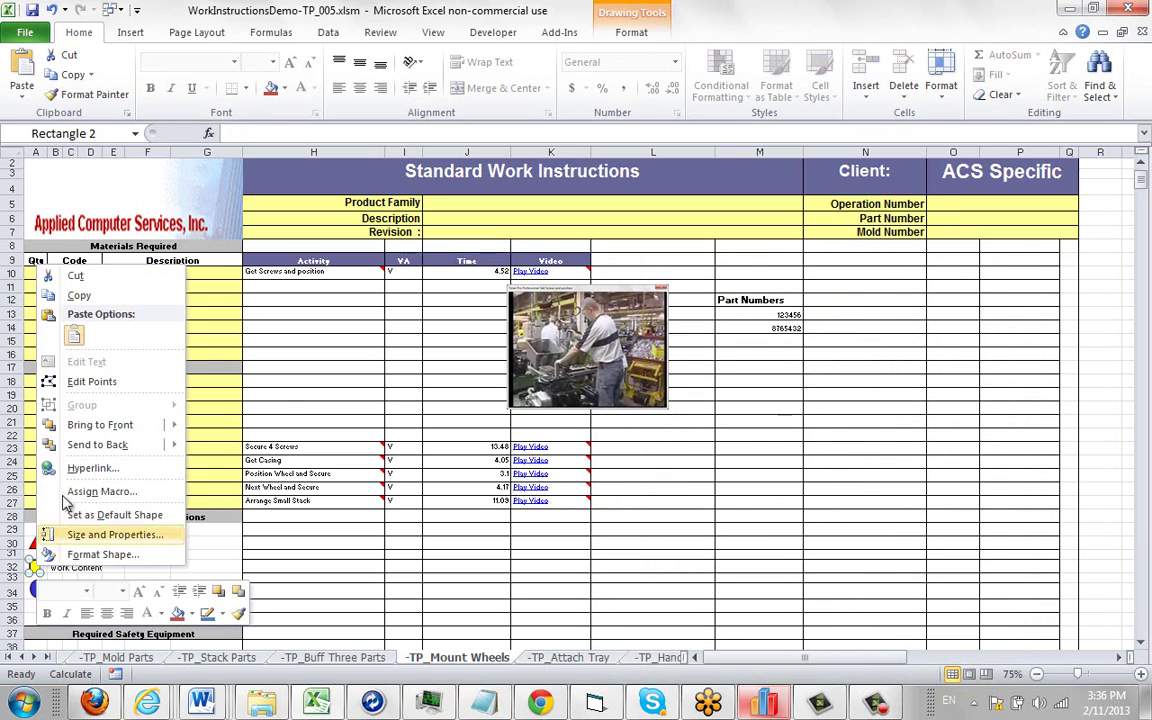
pyautogui.click(80, 285)
pyautogui.click(836, 304)
pyautogui.rightClick(838, 306)
pyautogui.click(871, 372)
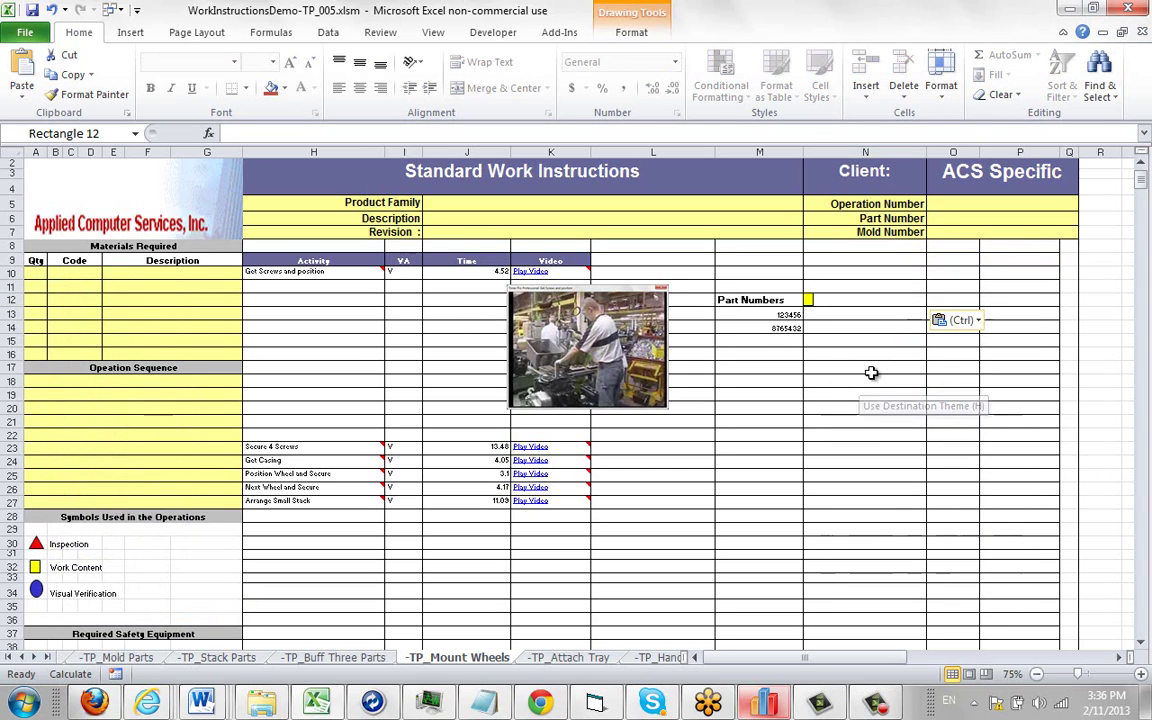
pyautogui.click(841, 368)
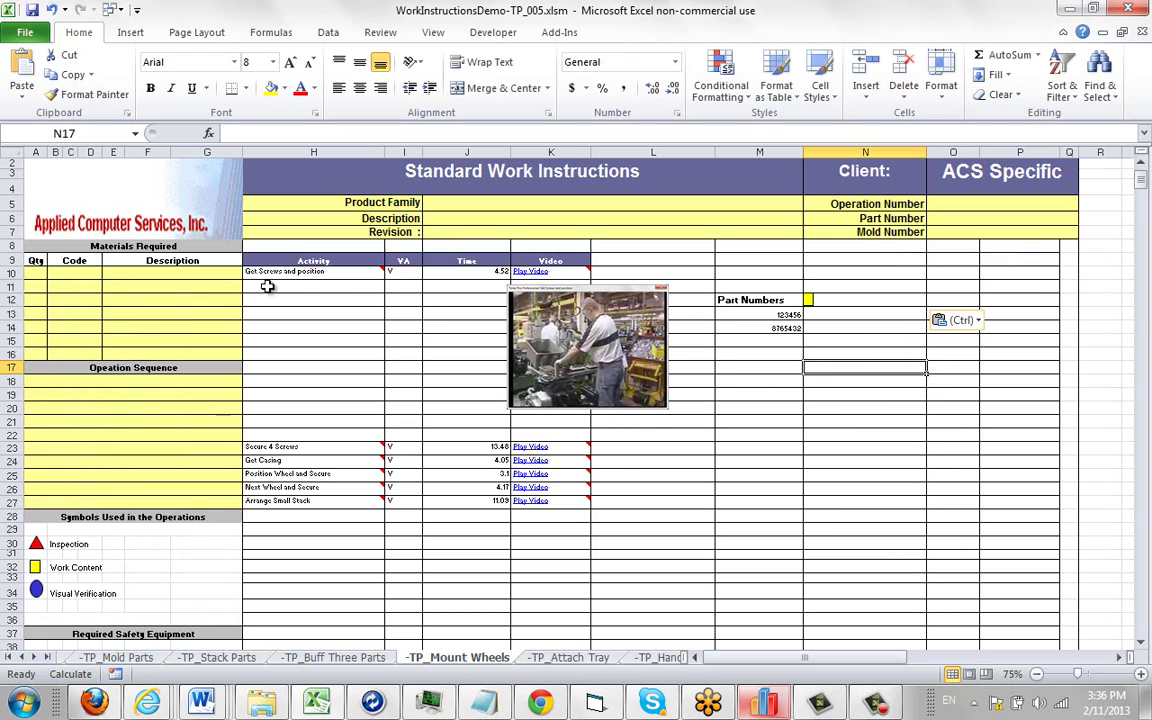
# Resize the snapshot picture to fit within the H11:P22 element area, uncovering the Part Numbers column
pyautogui.moveTo(268, 286); pyautogui.dragTo(990, 430)
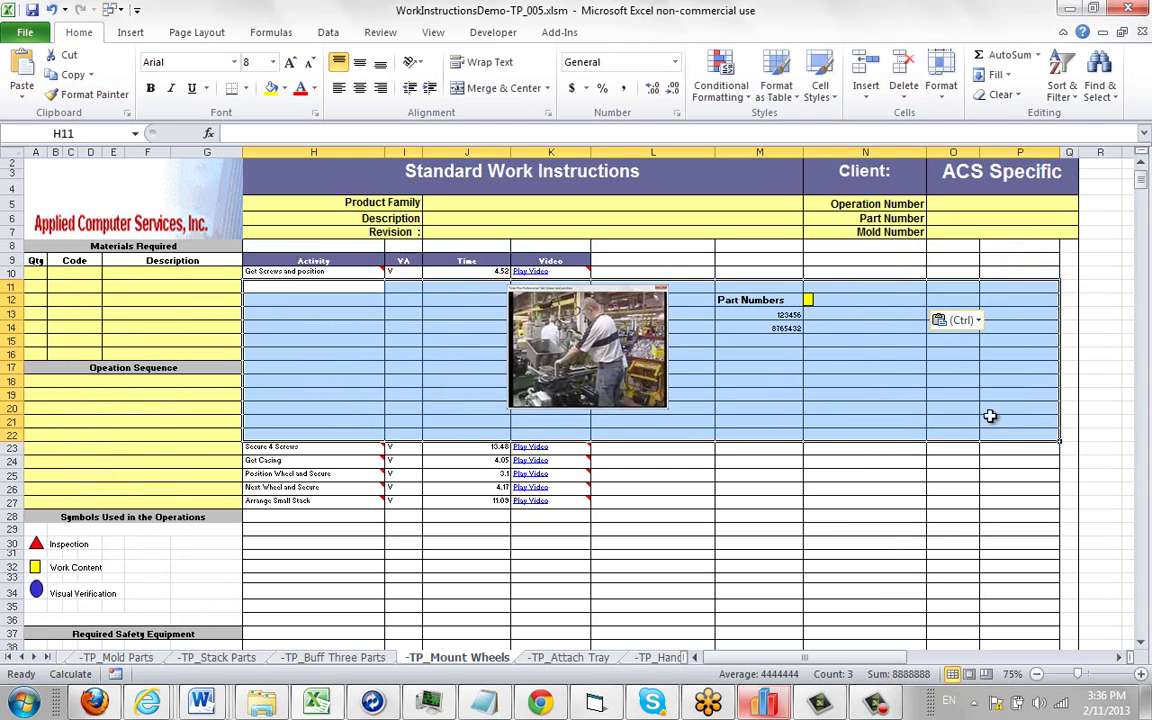
pyautogui.click(612, 358)
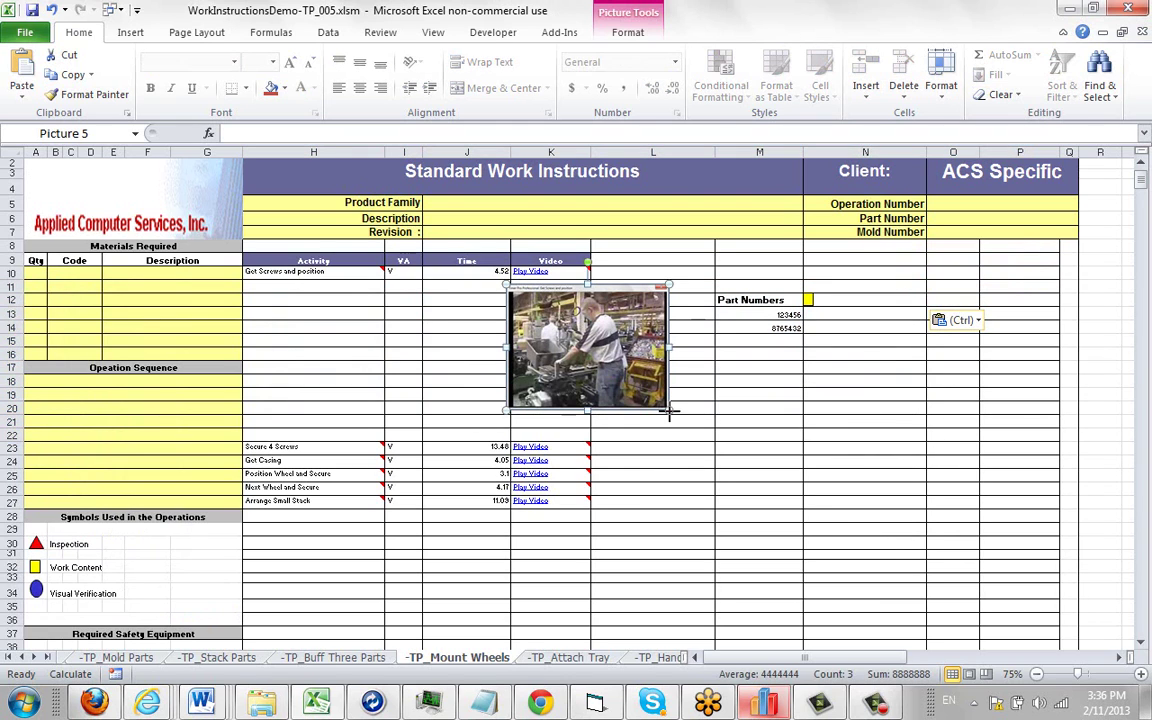
pyautogui.moveTo(675, 418); pyautogui.dragTo(702, 455)
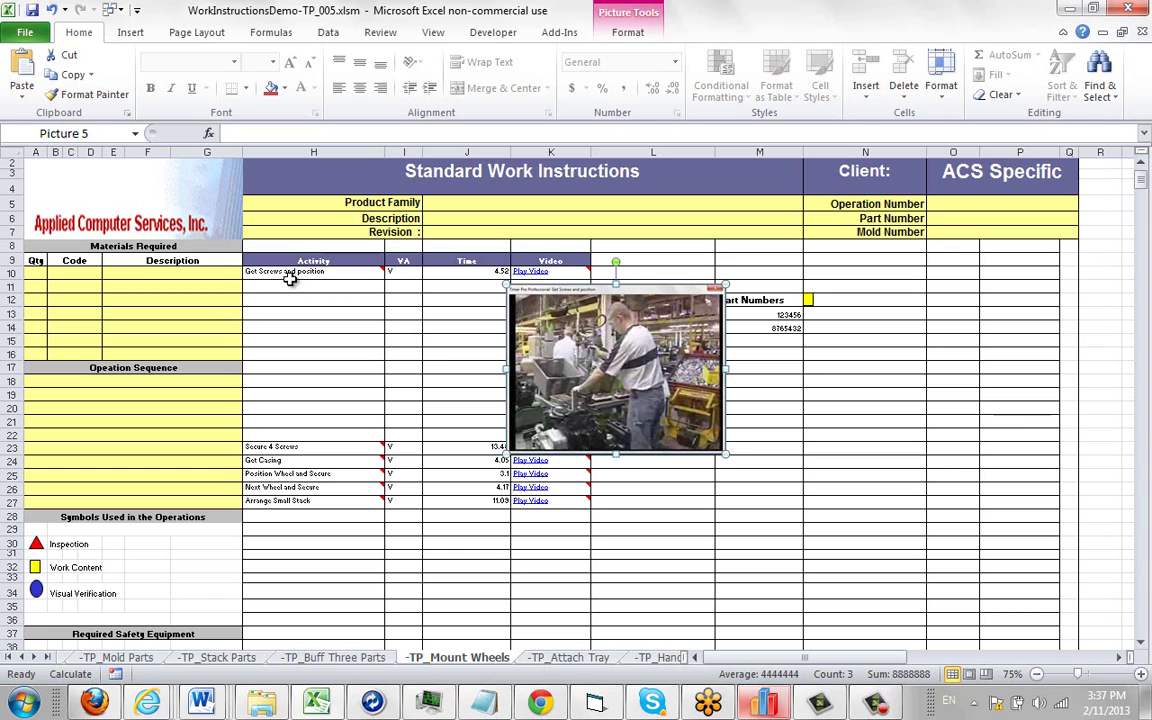
pyautogui.moveTo(288, 274); pyautogui.dragTo(882, 436)
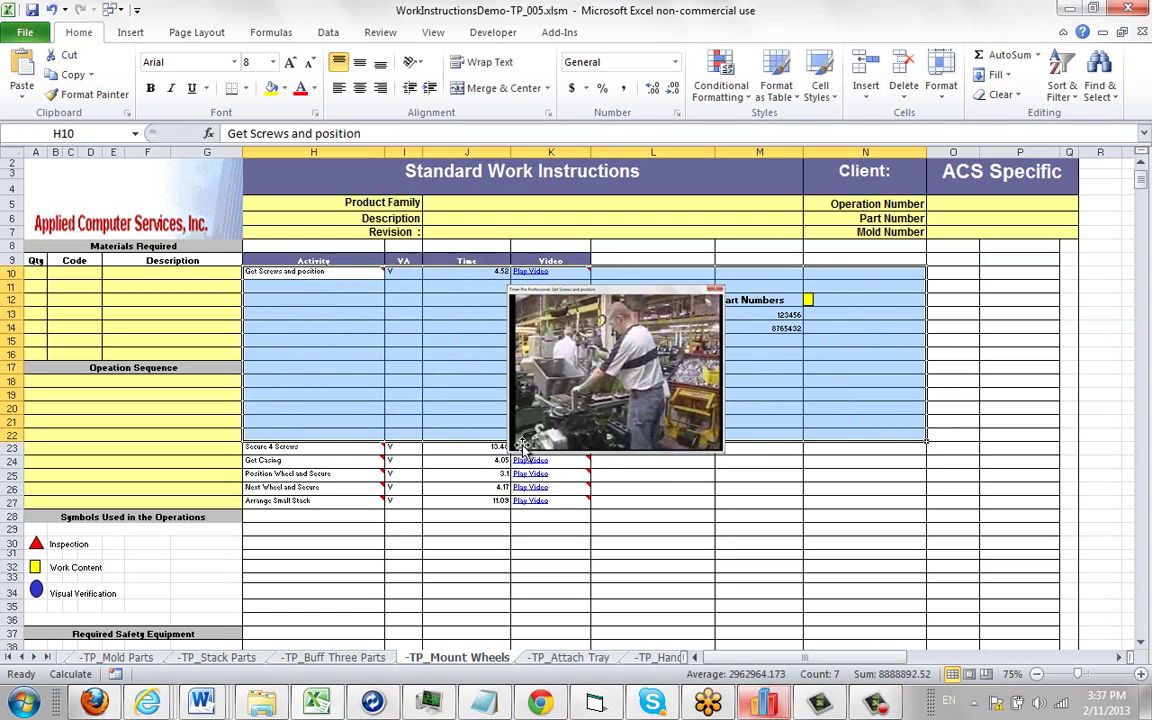
pyautogui.moveTo(531, 450)
pyautogui.moveTo(520, 445)
pyautogui.click(724, 451)
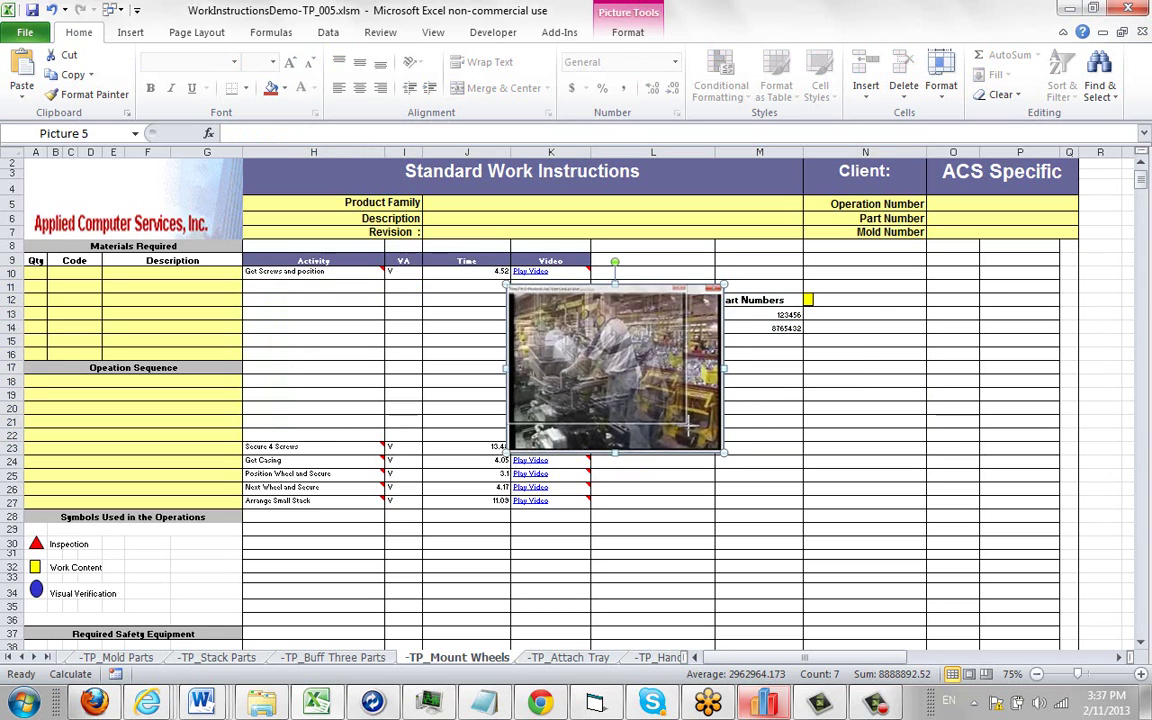
pyautogui.moveTo(724, 451); pyautogui.dragTo(693, 428)
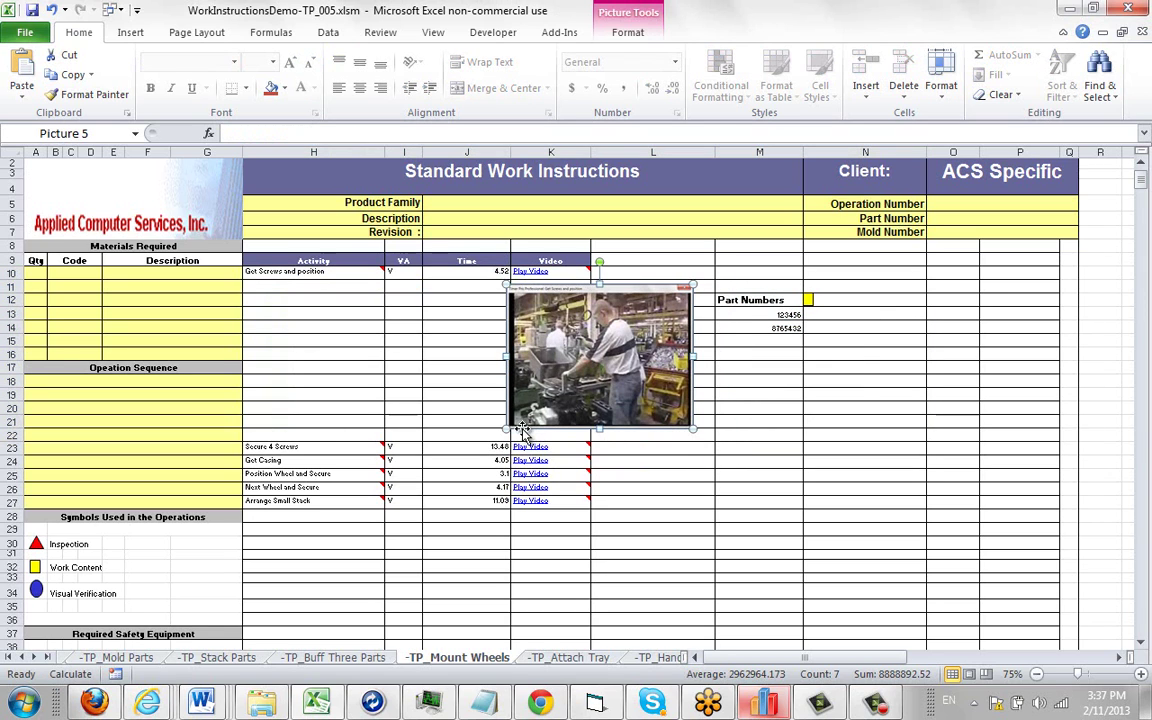
# Capture another frame snapshot from the Get Screws and position video
pyautogui.click(532, 272)
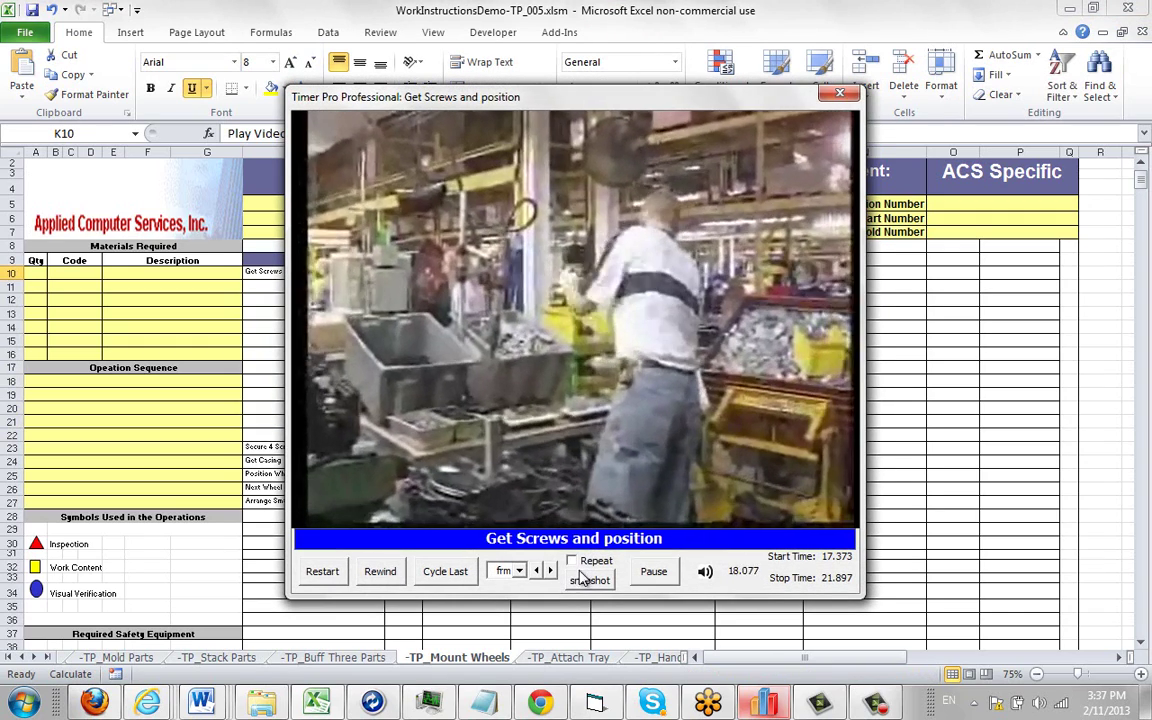
pyautogui.click(589, 580)
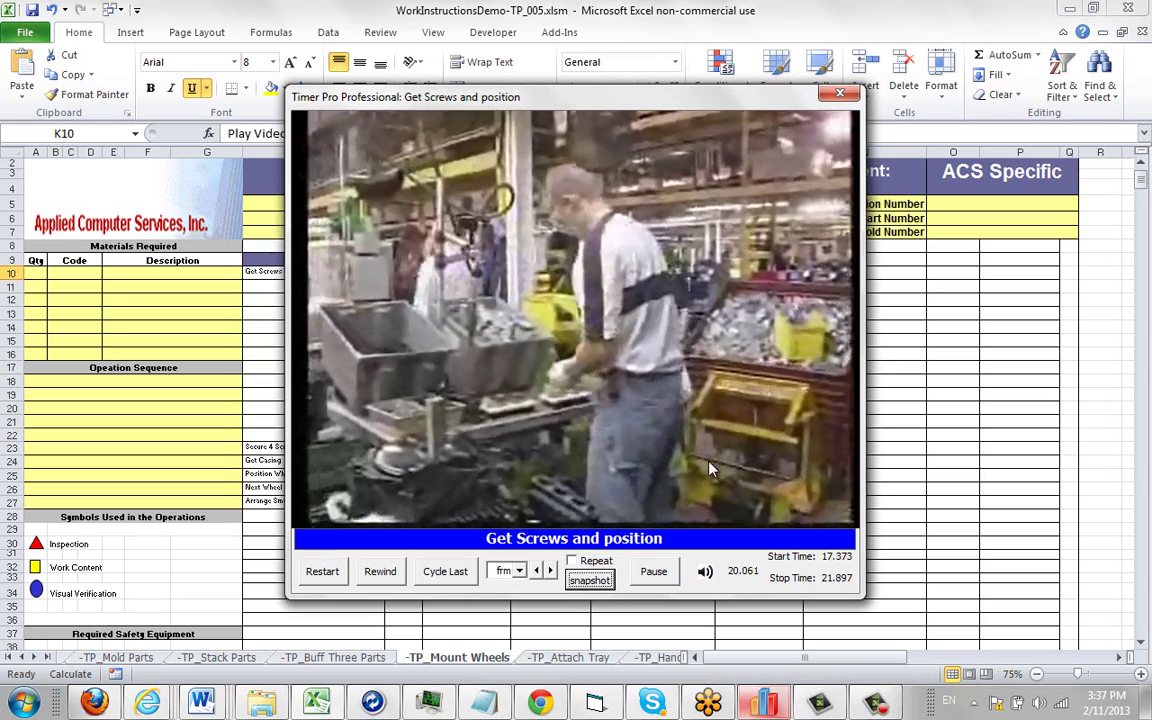
pyautogui.click(839, 93)
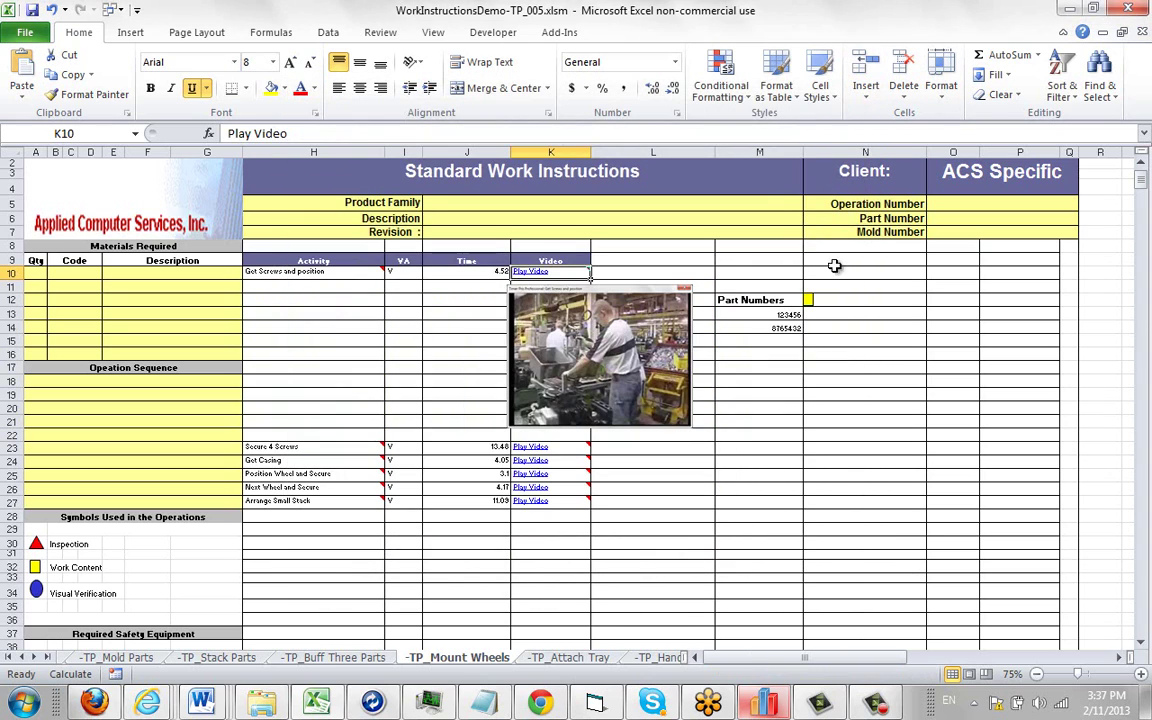
# Paste the new snapshot at M17 and shrink it to sit below the part numbers
pyautogui.click(781, 369)
pyautogui.rightClick(783, 368)
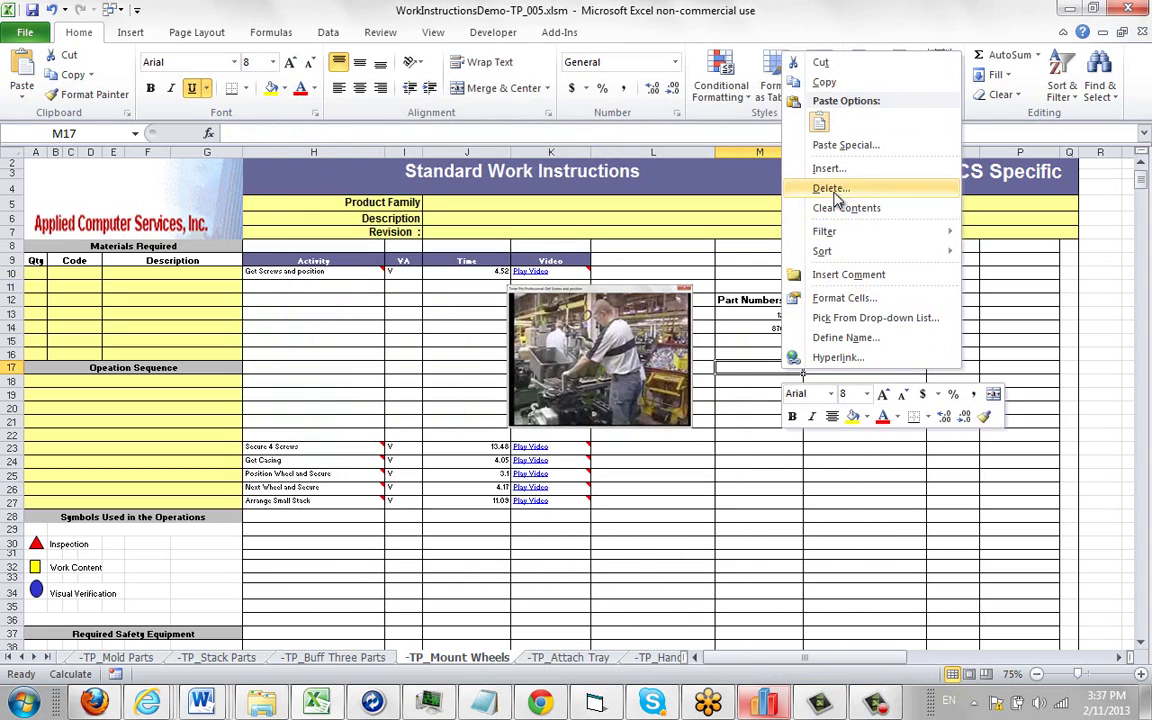
pyautogui.click(820, 122)
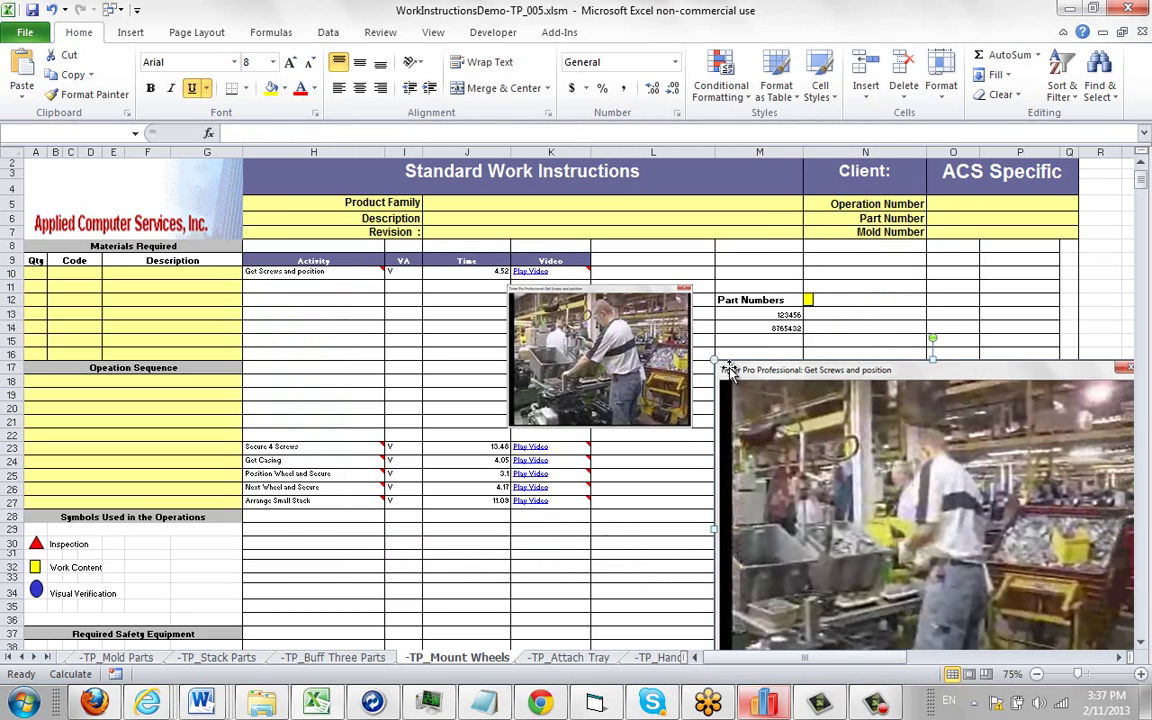
pyautogui.moveTo(727, 368)
pyautogui.mouseDown()
pyautogui.moveTo(737, 399)
pyautogui.moveTo(869, 480)
pyautogui.moveTo(745, 401)
pyautogui.moveTo(729, 376)
pyautogui.mouseUp()
pyautogui.moveTo(995, 559); pyautogui.dragTo(943, 397)
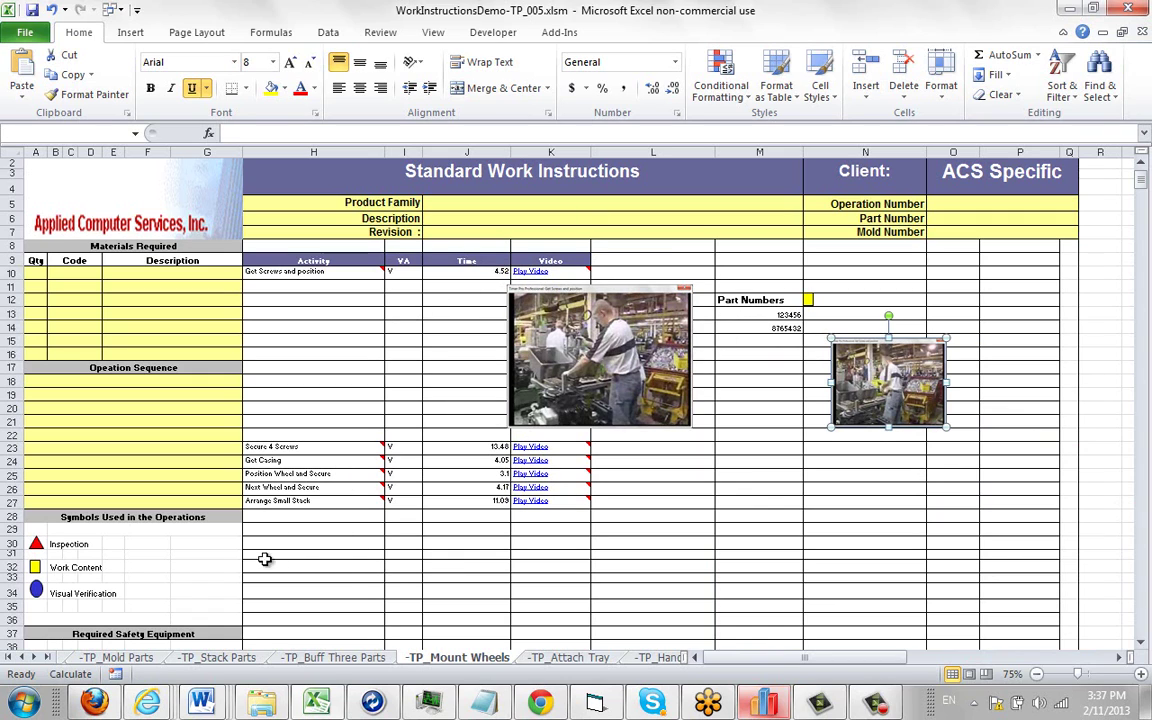
pyautogui.click(267, 519)
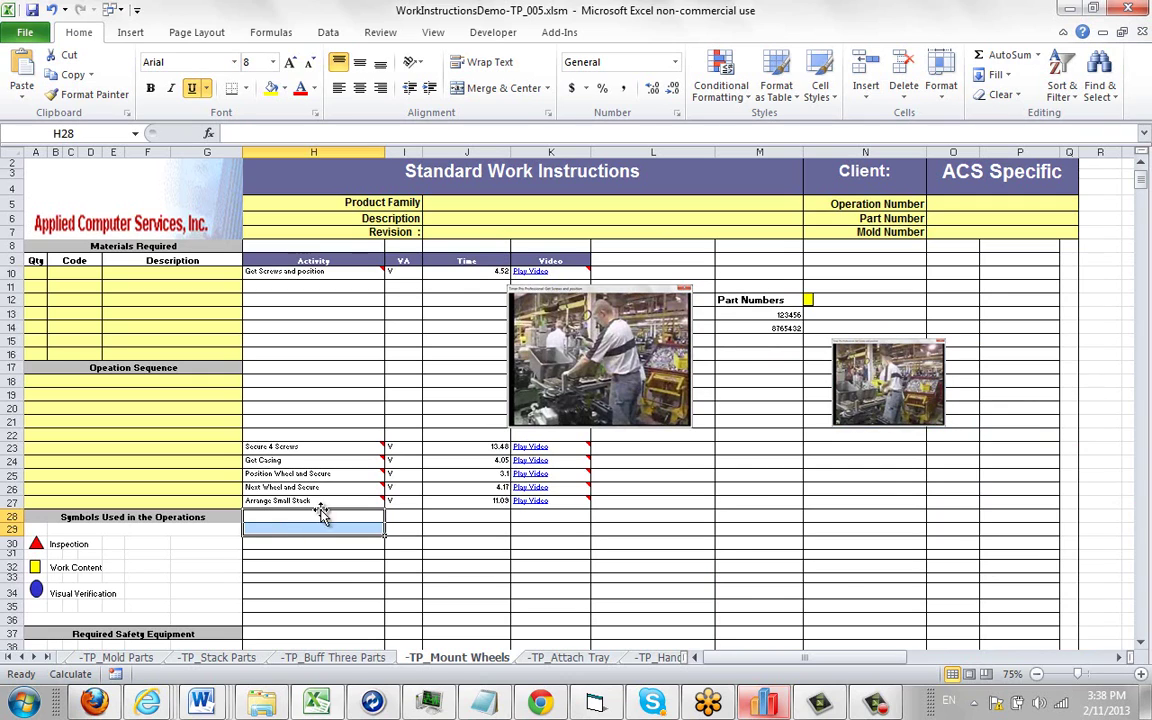
pyautogui.press('Up')
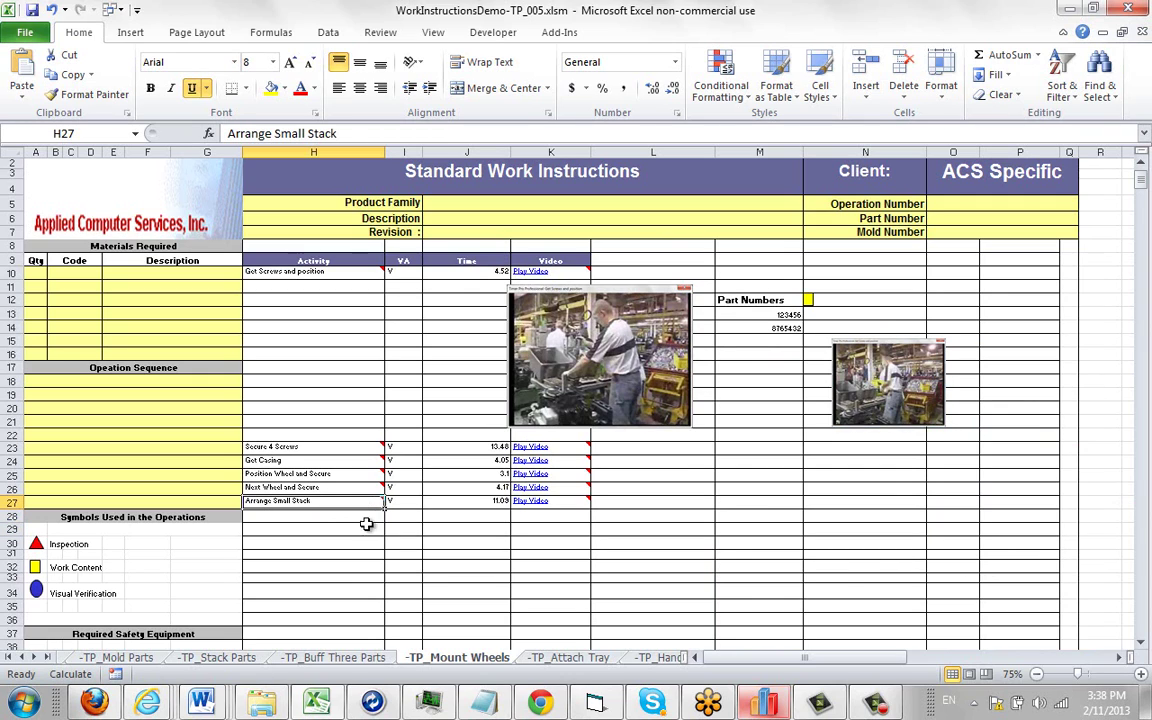
pyautogui.moveTo(319, 518); pyautogui.dragTo(1002, 560)
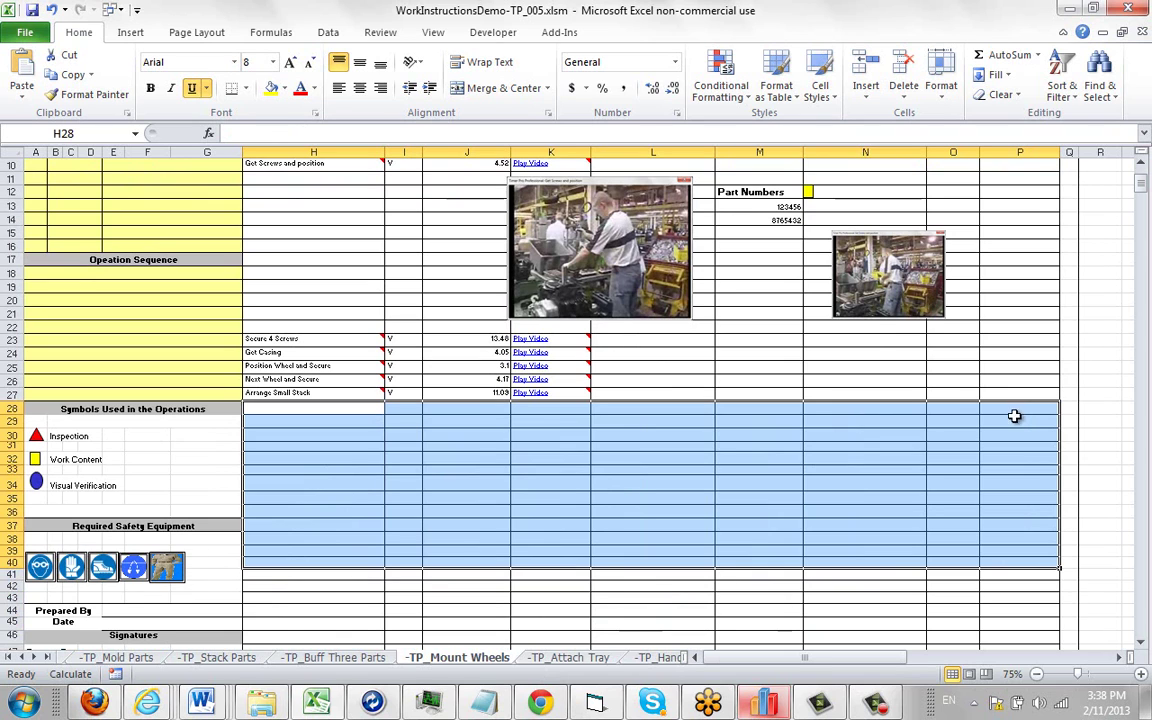
pyautogui.moveTo(1141, 190); pyautogui.dragTo(1141, 176)
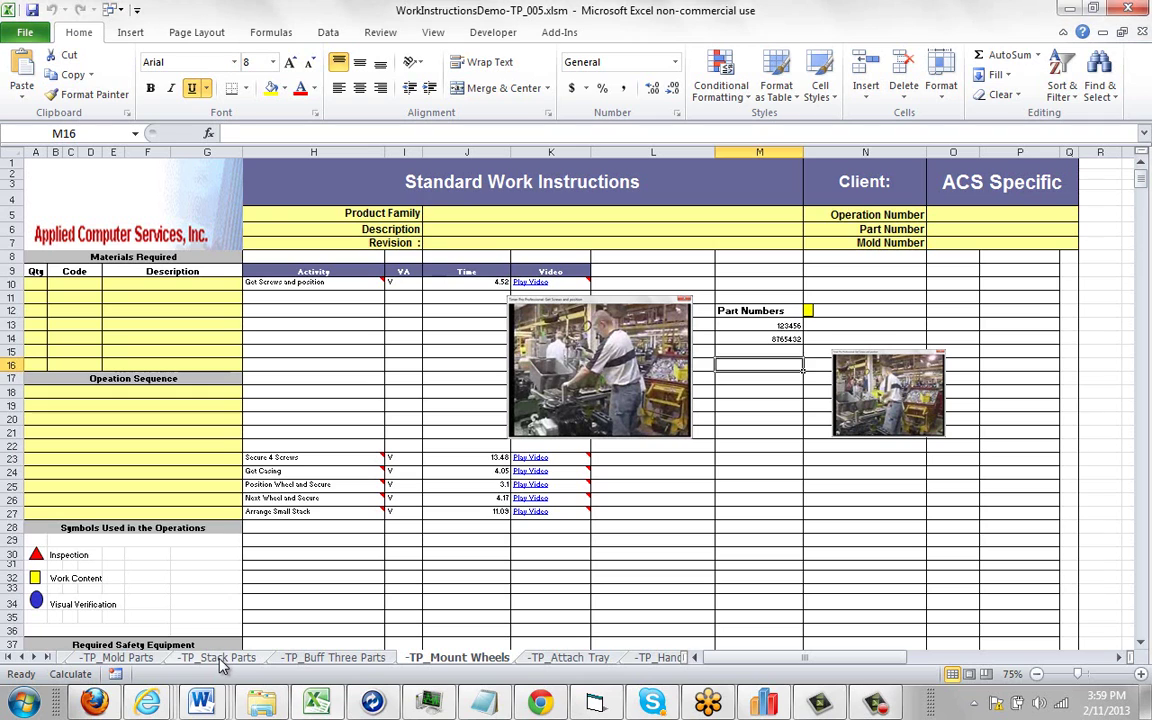
# On the TP_Stack Parts sheet, play and close the Remove 2 molded parts and aside video
pyautogui.click(218, 658)
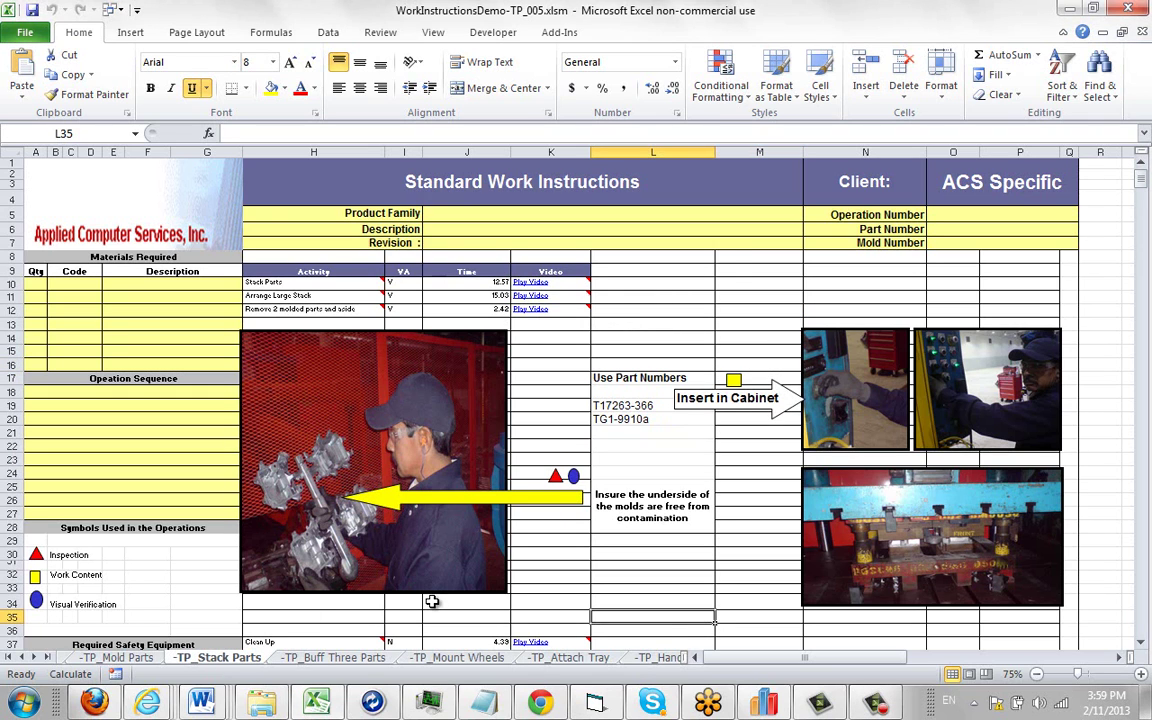
pyautogui.click(285, 312)
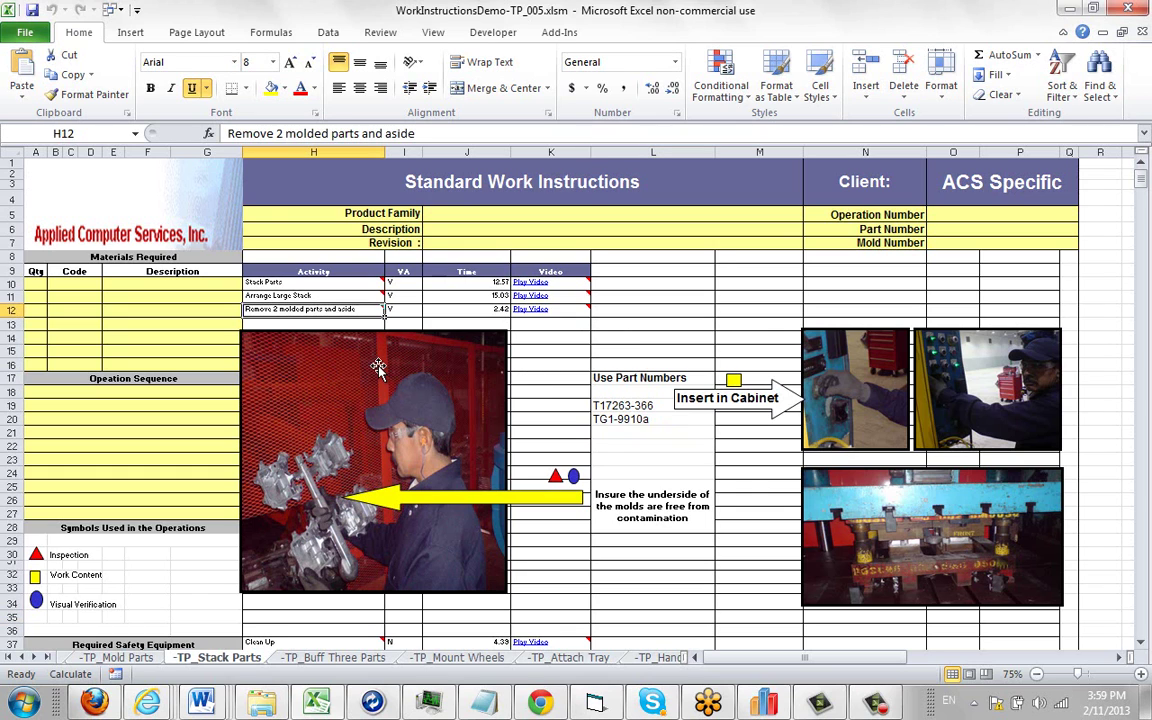
pyautogui.click(533, 310)
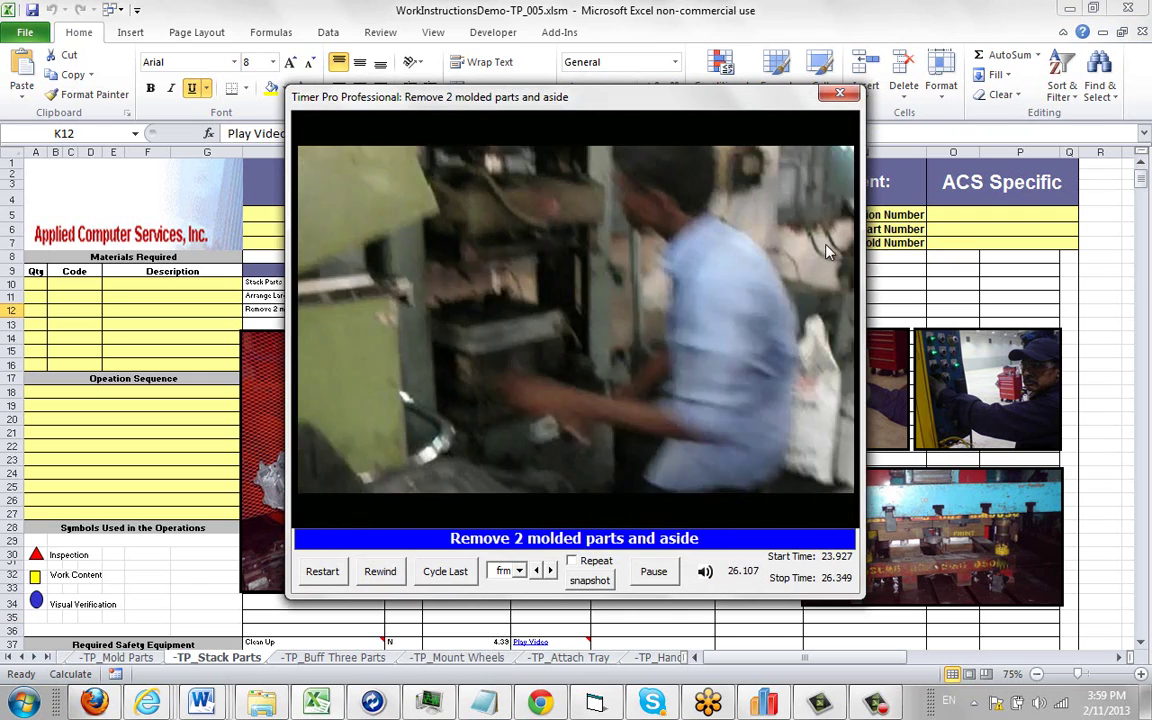
pyautogui.click(840, 94)
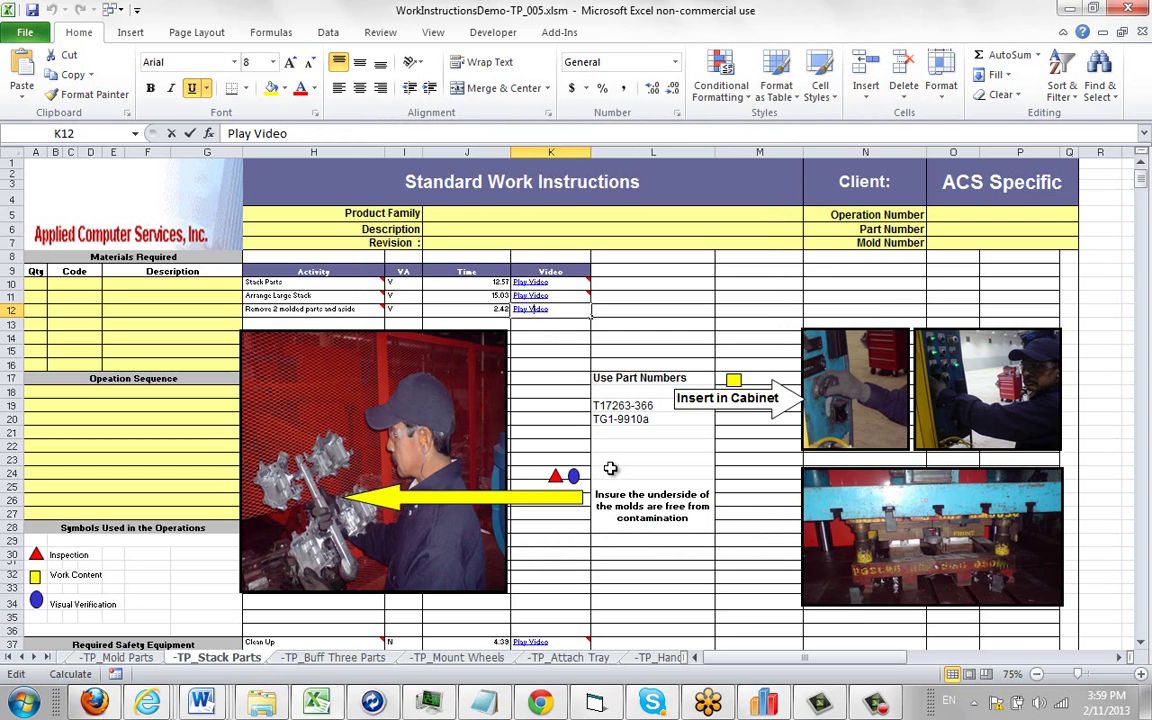
pyautogui.moveTo(638, 365); pyautogui.dragTo(628, 430)
pyautogui.moveTo(740, 355); pyautogui.dragTo(730, 429)
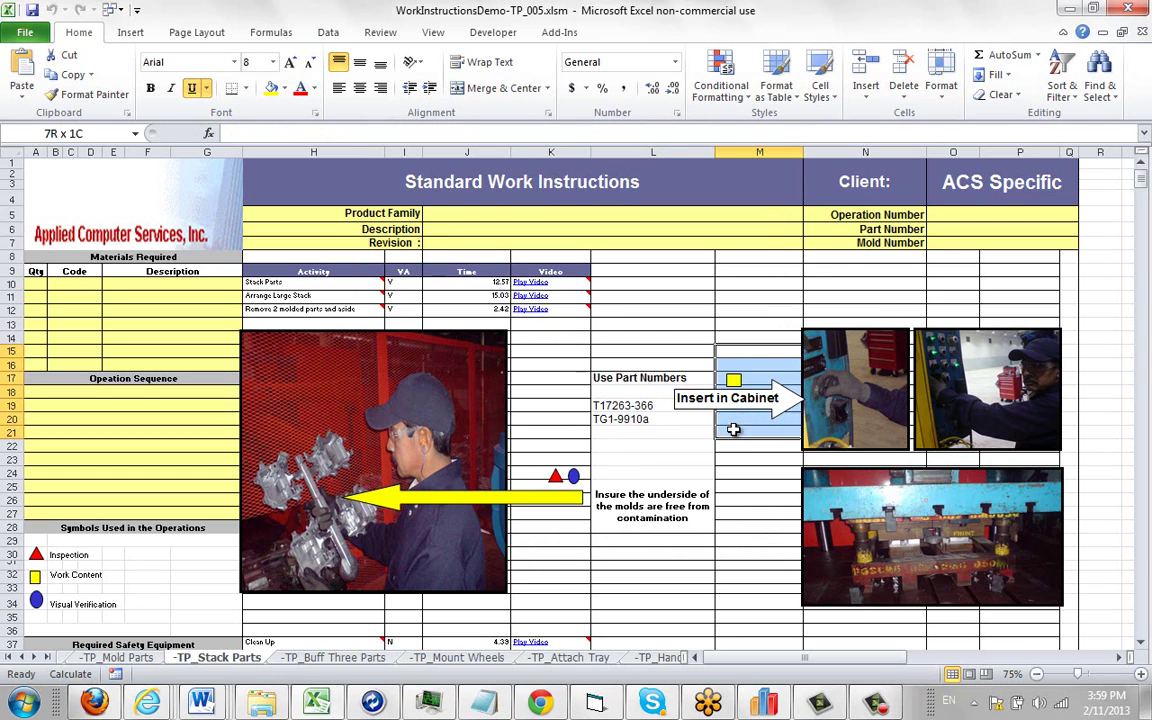
pyautogui.moveTo(558, 464); pyautogui.dragTo(556, 478)
pyautogui.click(652, 505)
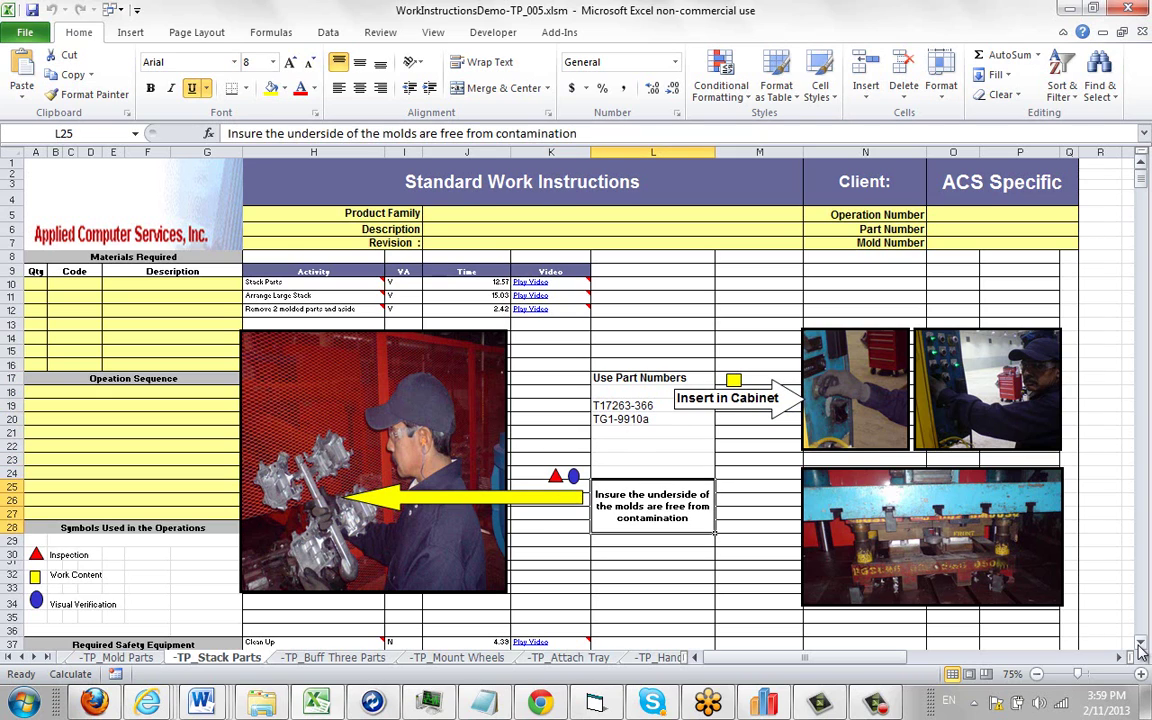
pyautogui.scroll(-5, 1141, 650)
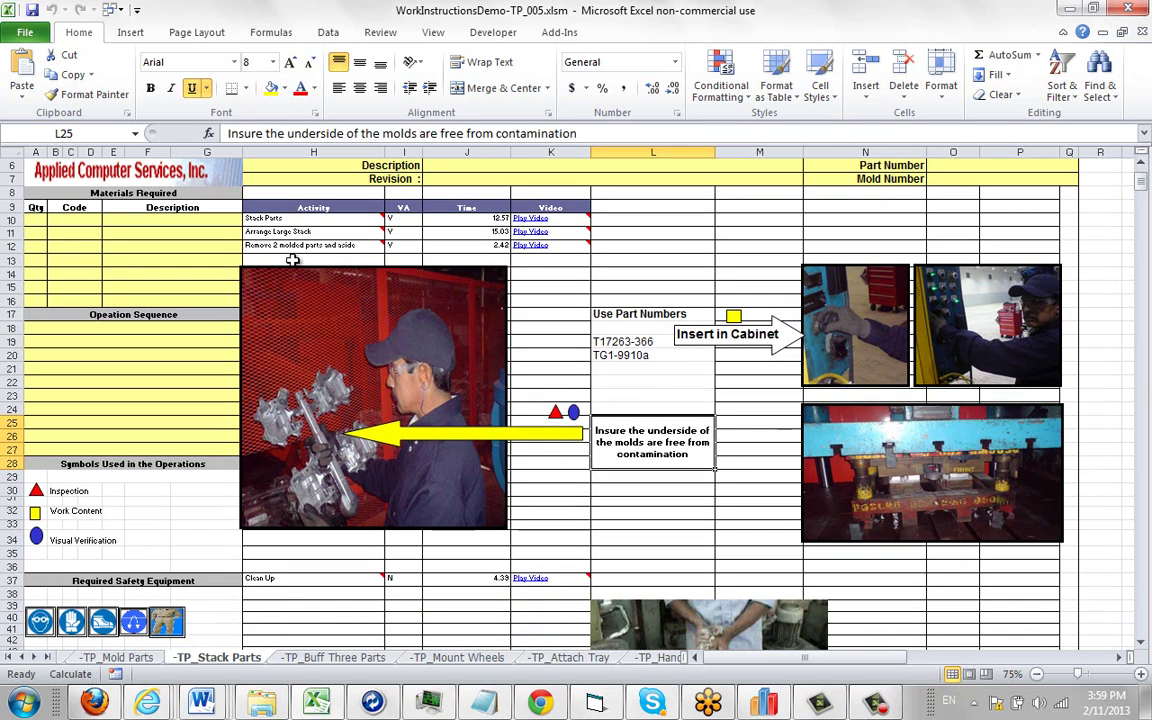
pyautogui.moveTo(300, 246); pyautogui.dragTo(998, 560)
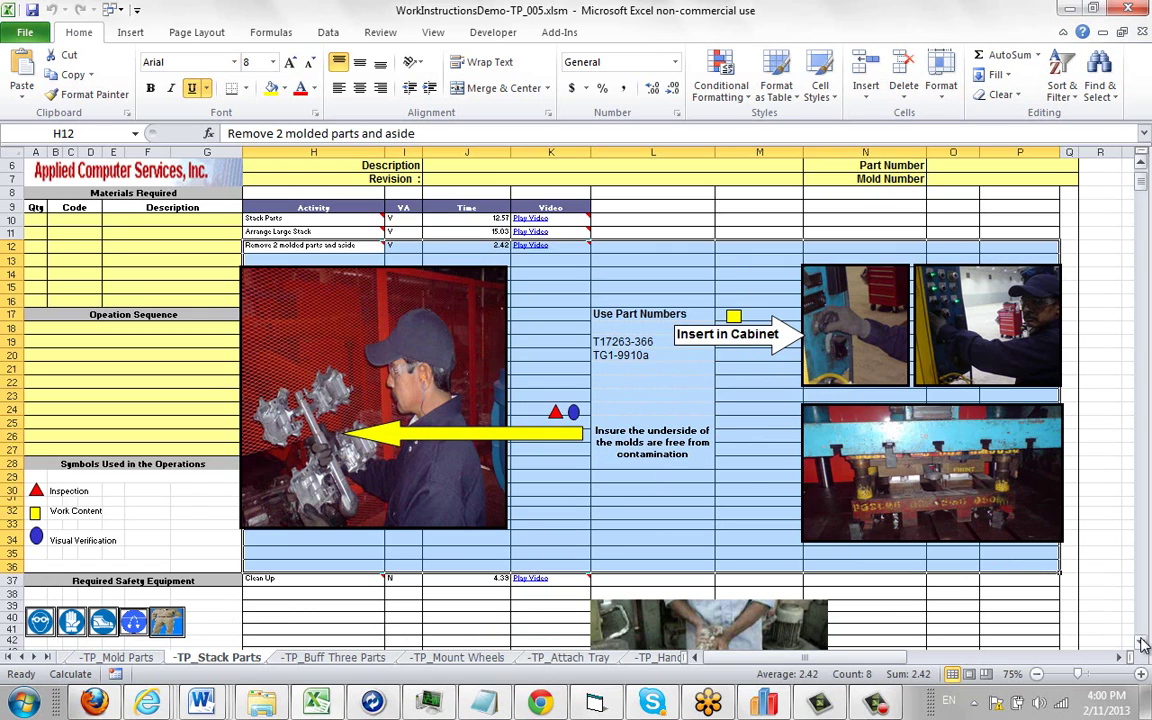
pyautogui.moveTo(1145, 645); pyautogui.dragTo(1145, 645)
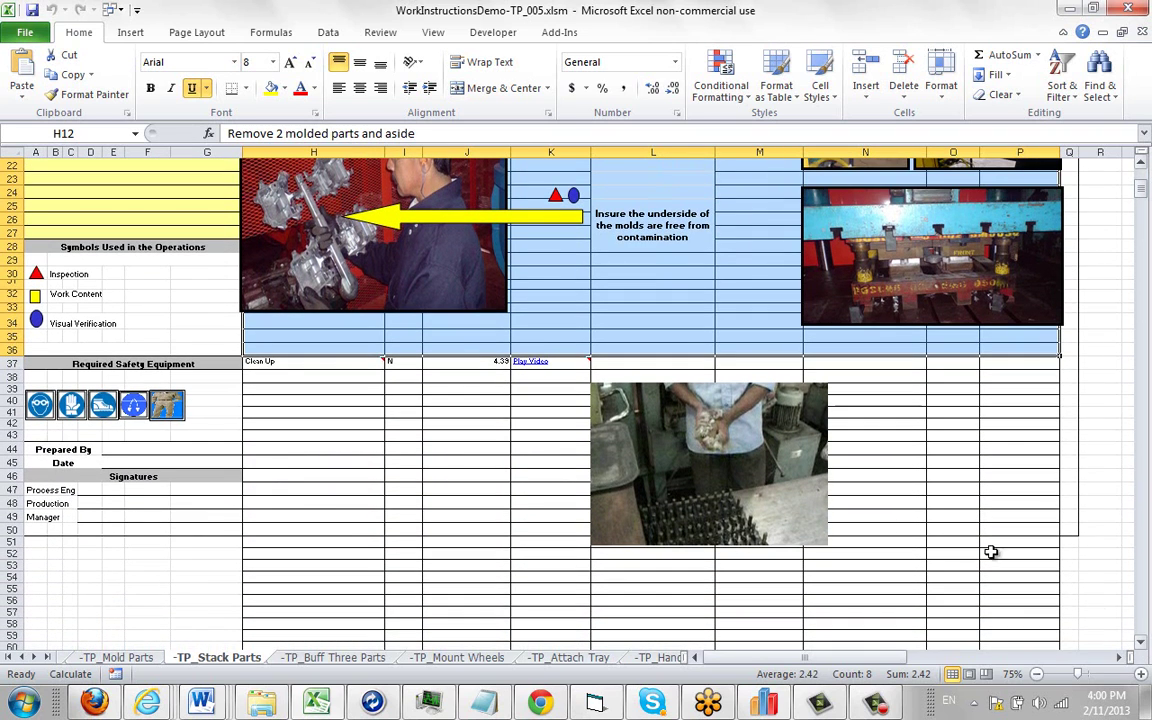
pyautogui.click(280, 365)
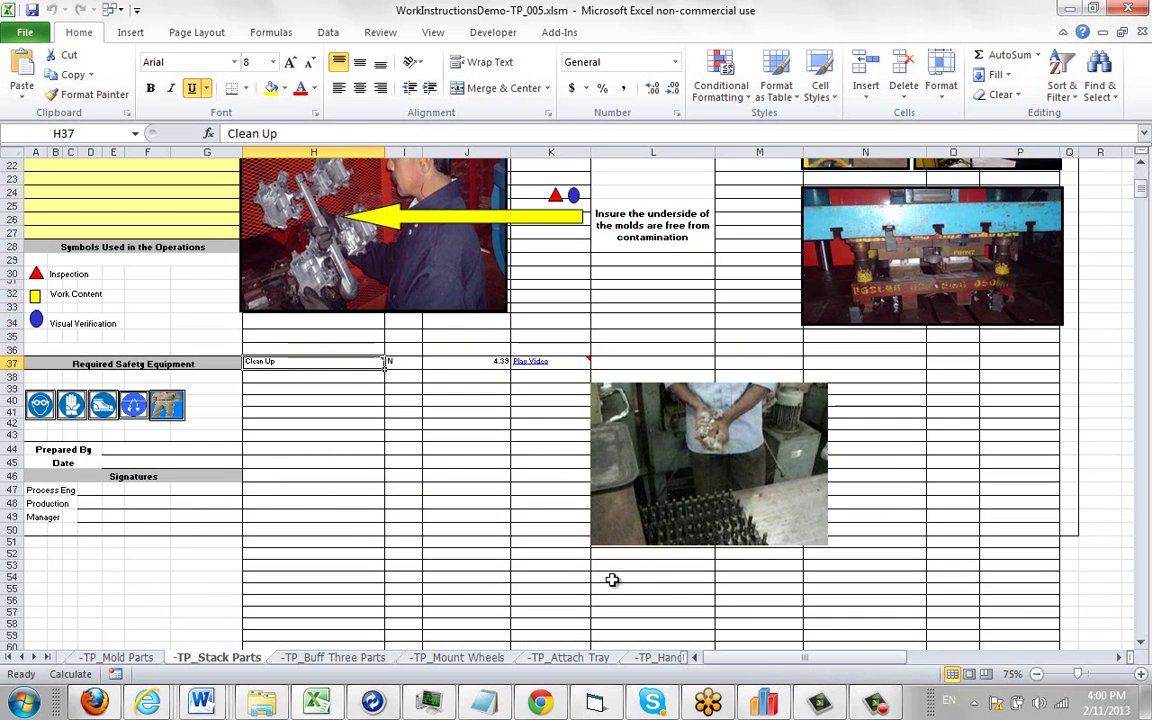
pyautogui.moveTo(336, 560); pyautogui.dragTo(1007, 617)
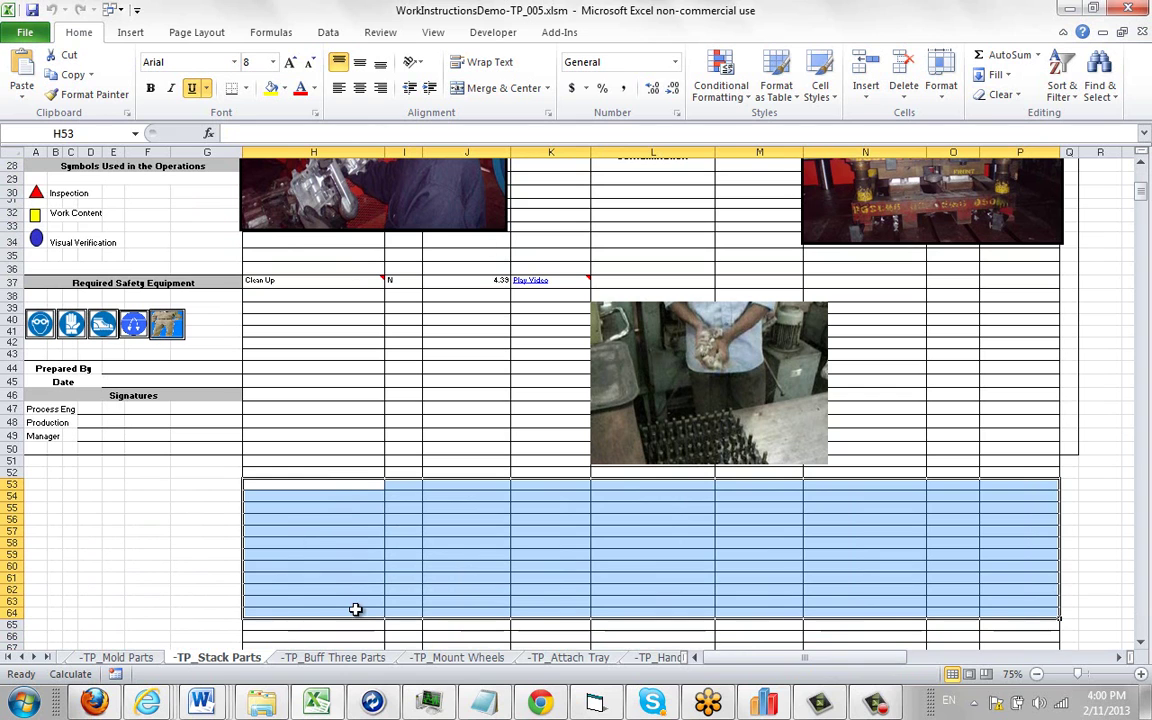
pyautogui.moveTo(1141, 199); pyautogui.dragTo(1143, 184)
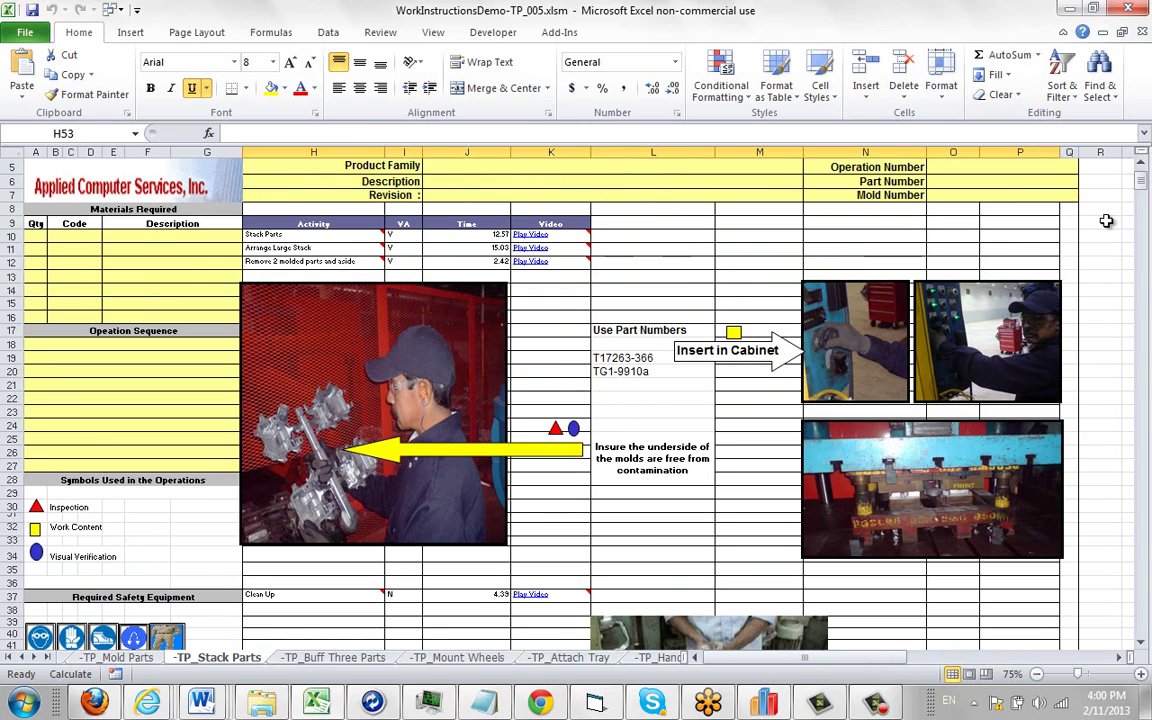